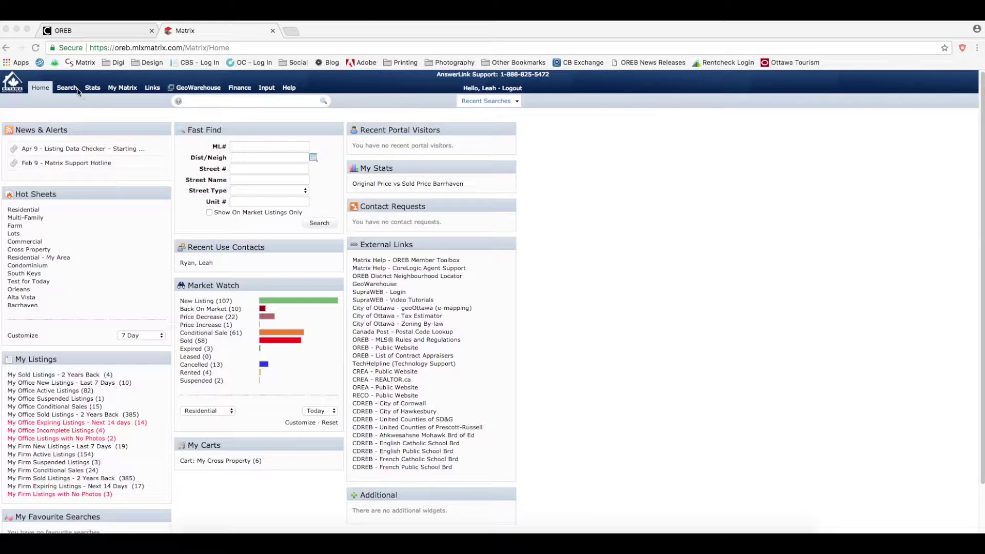
# Open the Residential Quick search form from the Search menu.
pyautogui.click(70, 90)
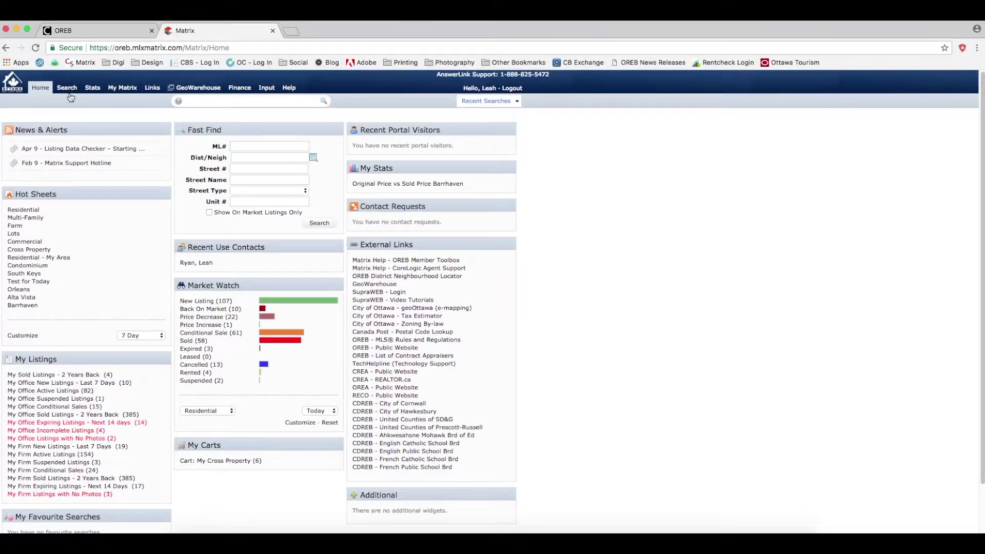
pyautogui.click(71, 91)
pyautogui.moveTo(100, 103)
pyautogui.click(192, 105)
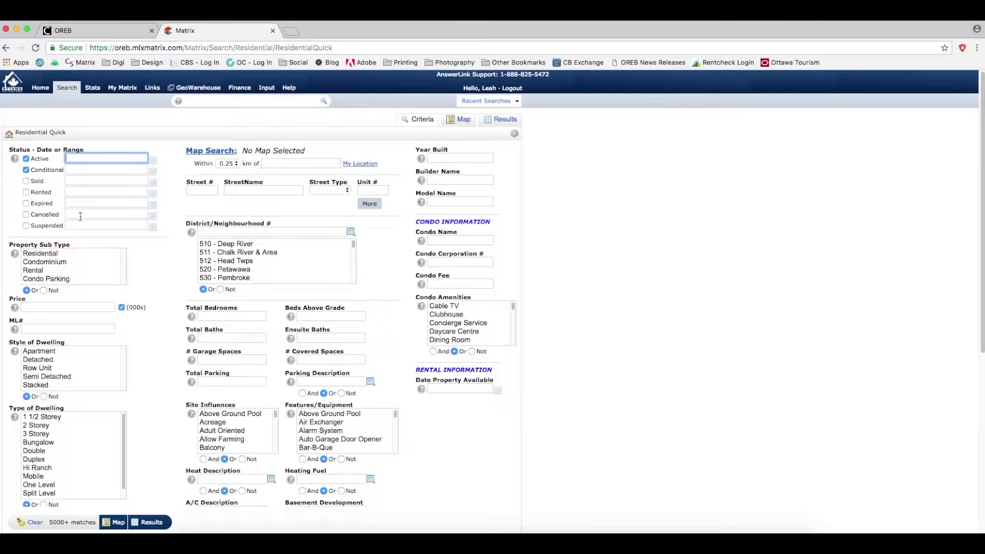
# Include Sold listings with a sold date range of 0-90 days.
pyautogui.click(26, 181)
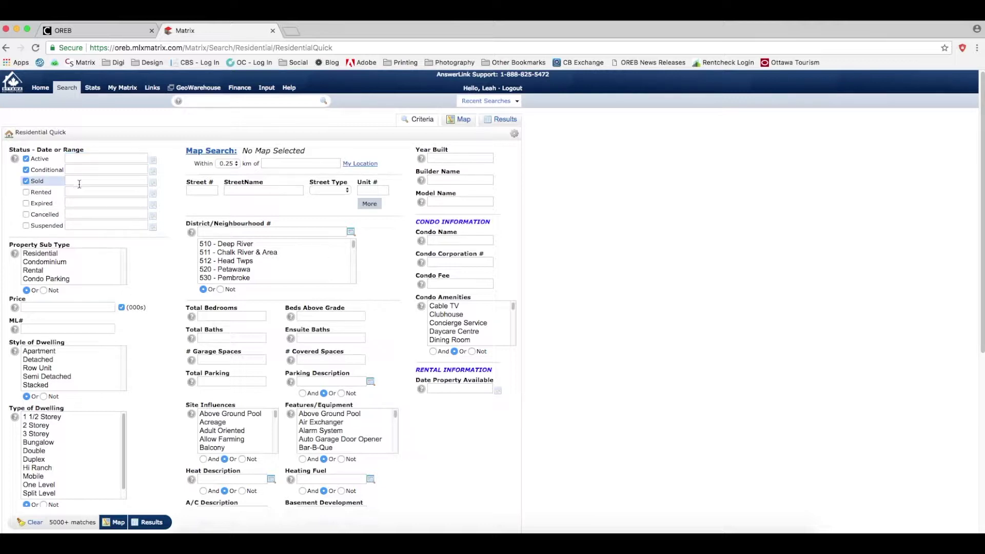
pyautogui.click(90, 181)
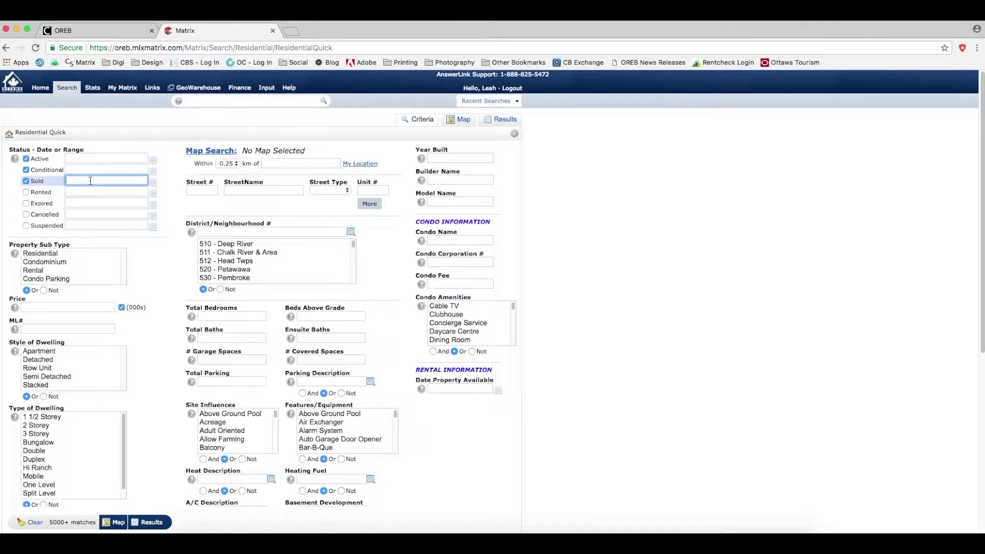
pyautogui.write('0-90')
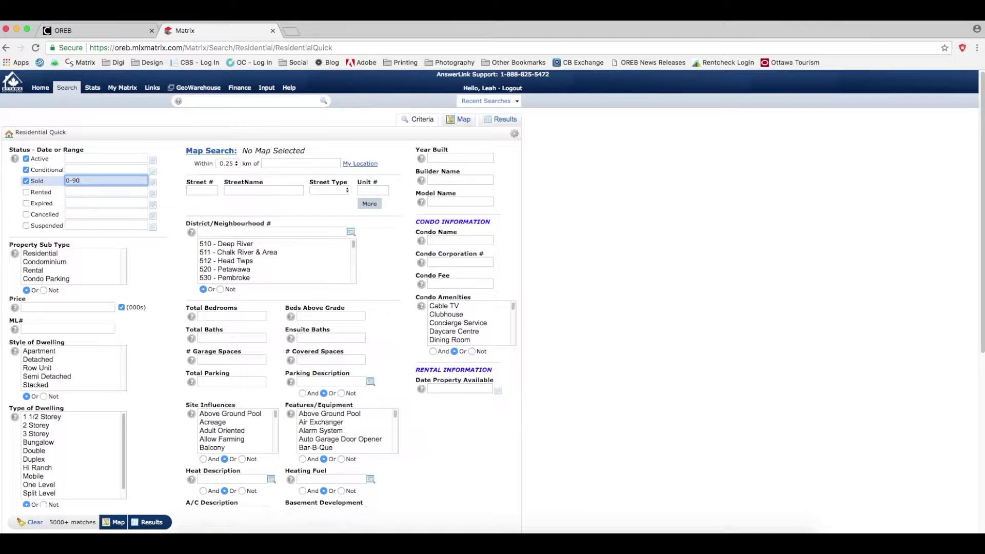
# Limit the search to Residential sub type, Detached style and 2 Storey dwellings.
pyautogui.click(50, 257)
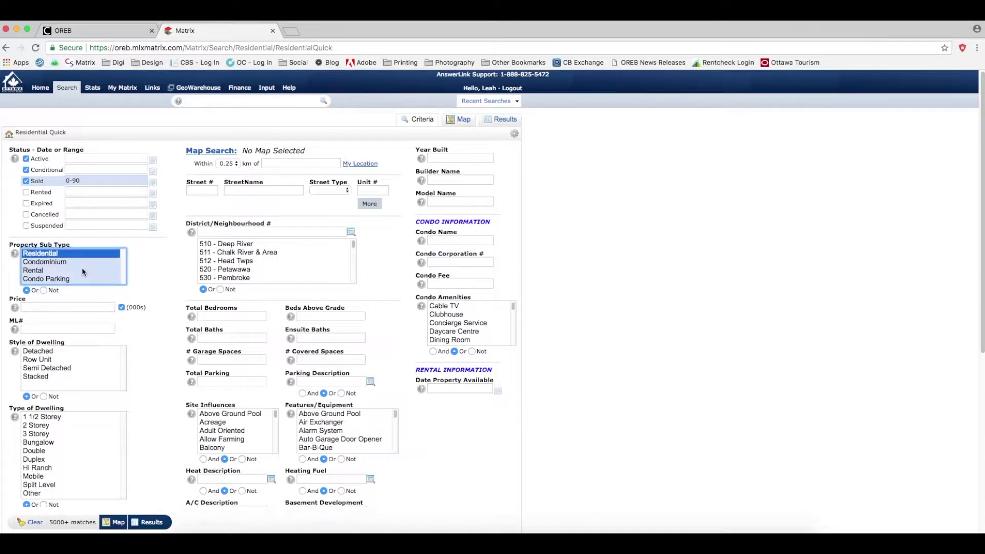
pyautogui.click(50, 353)
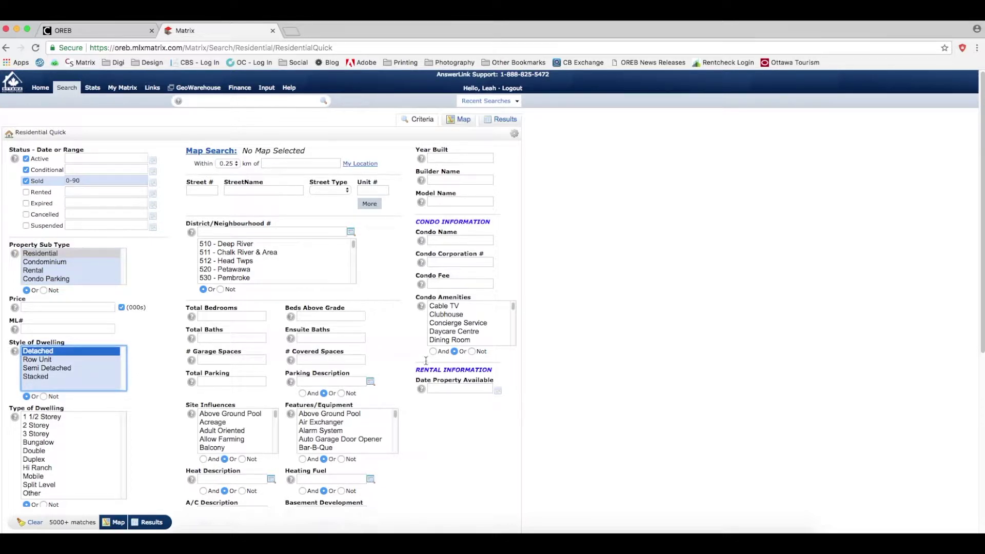
pyautogui.click(39, 426)
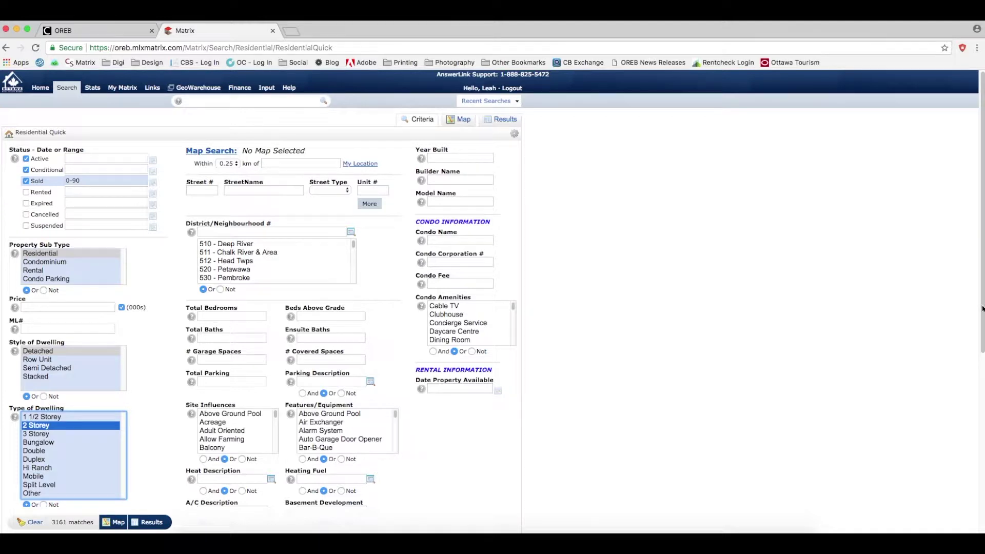
# Require at least 4 bedrooms, 3 baths and 2 garage spaces.
pyautogui.scroll(-2, 982, 308)
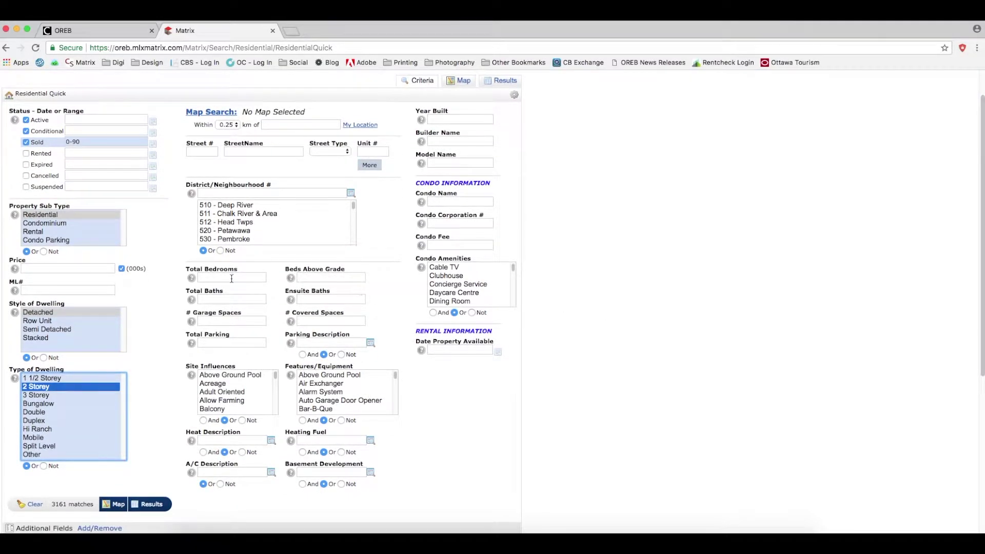
pyautogui.click(231, 279)
pyautogui.write('4+')
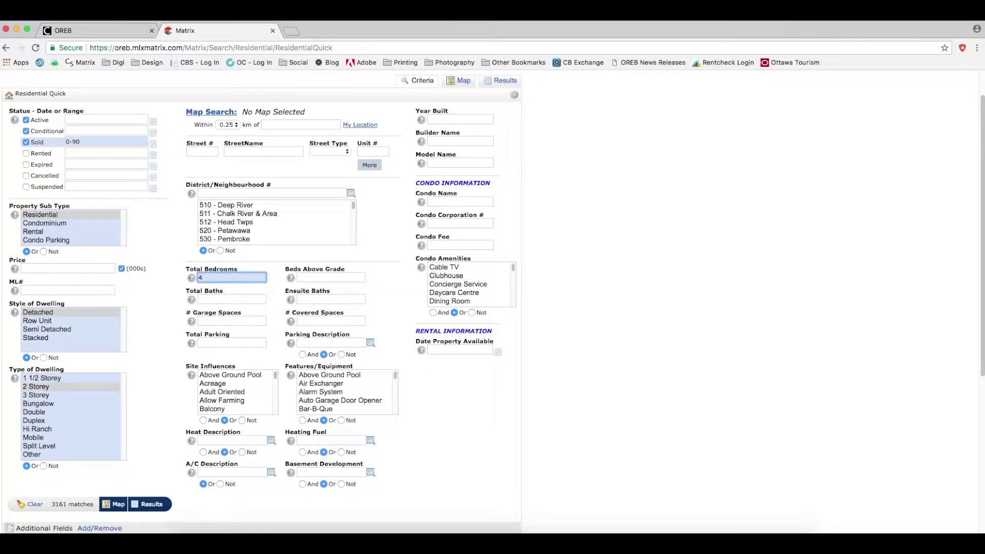
pyautogui.click(225, 300)
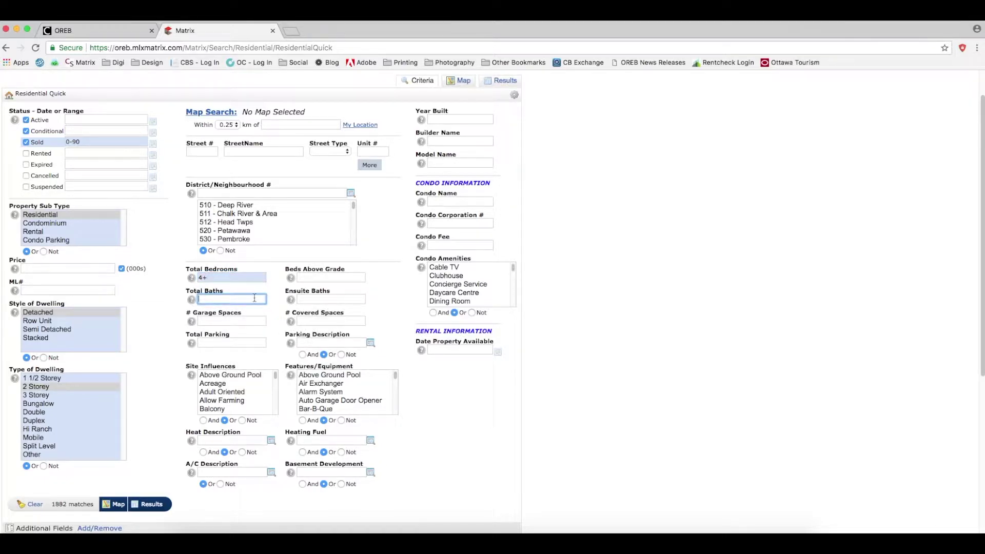
pyautogui.write('3+')
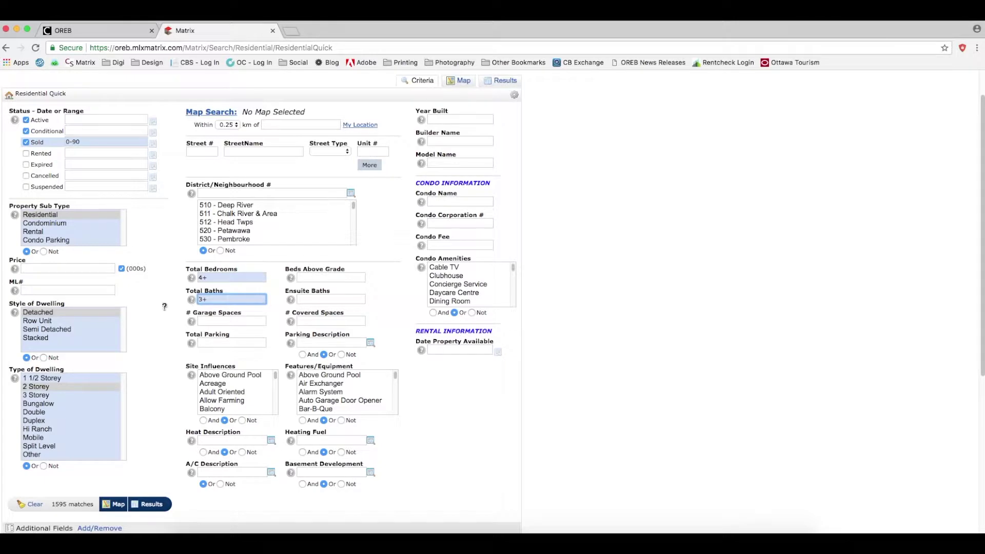
pyautogui.click(223, 321)
pyautogui.write('2+')
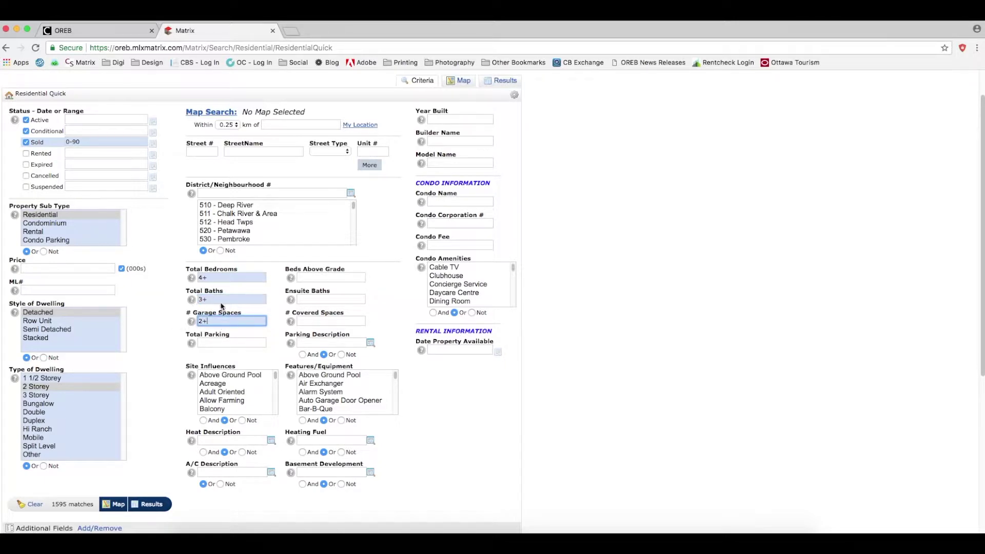
pyautogui.click(351, 193)
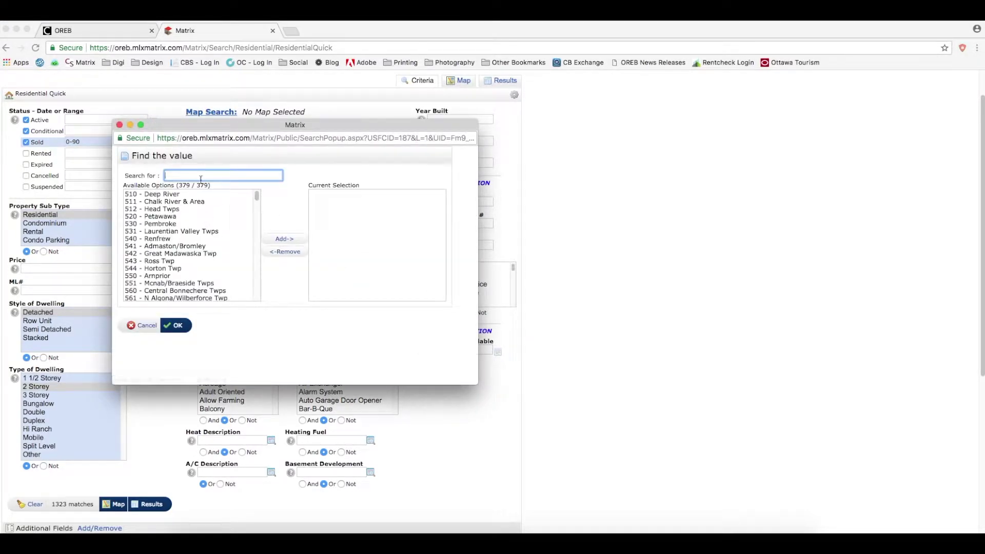
# Search 'River' and set the district to 2602 Riverside South; Gloucester Glen and 2603 Riverside South.
pyautogui.write('River')
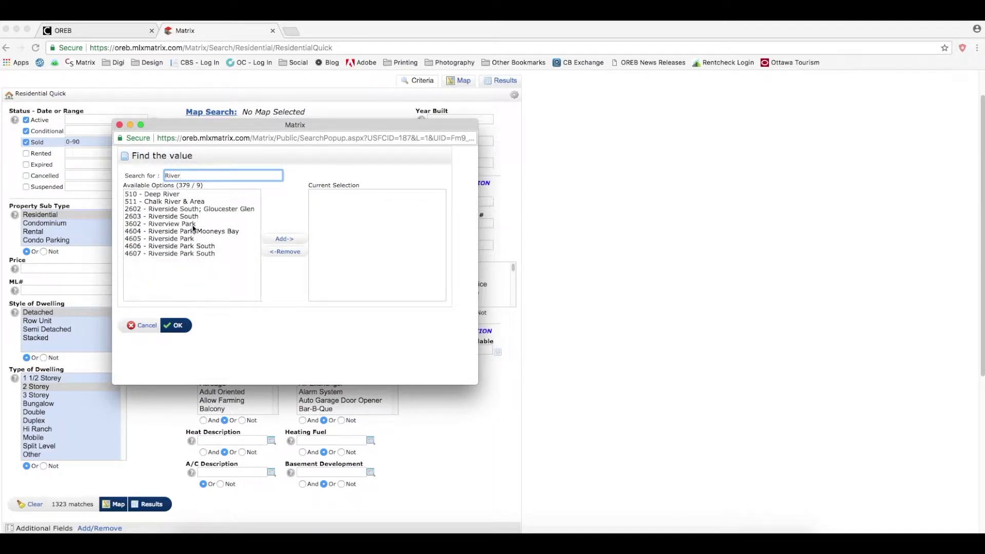
pyautogui.click(218, 208)
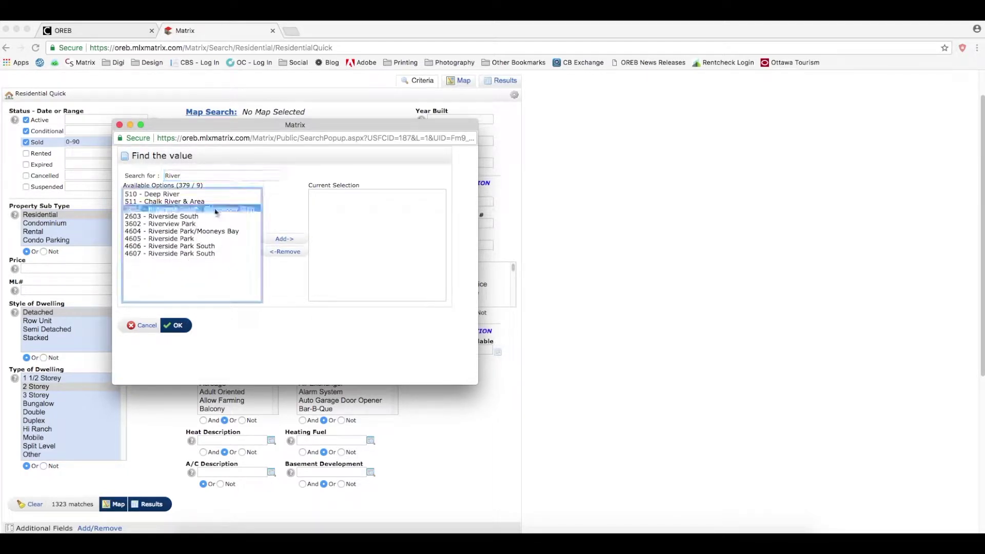
pyautogui.keyDown('shift'); pyautogui.click(184, 217); pyautogui.keyUp('shift')
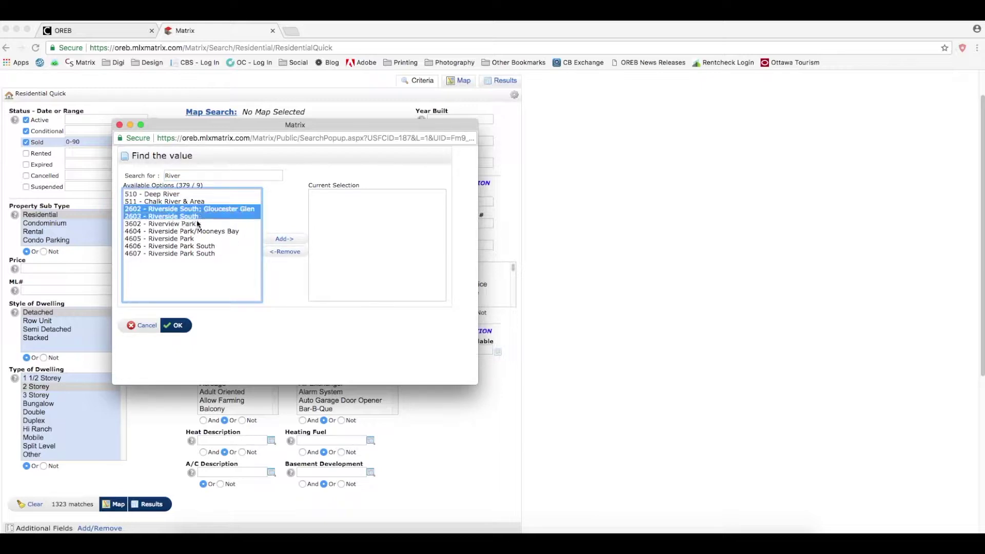
pyautogui.click(284, 240)
pyautogui.click(175, 325)
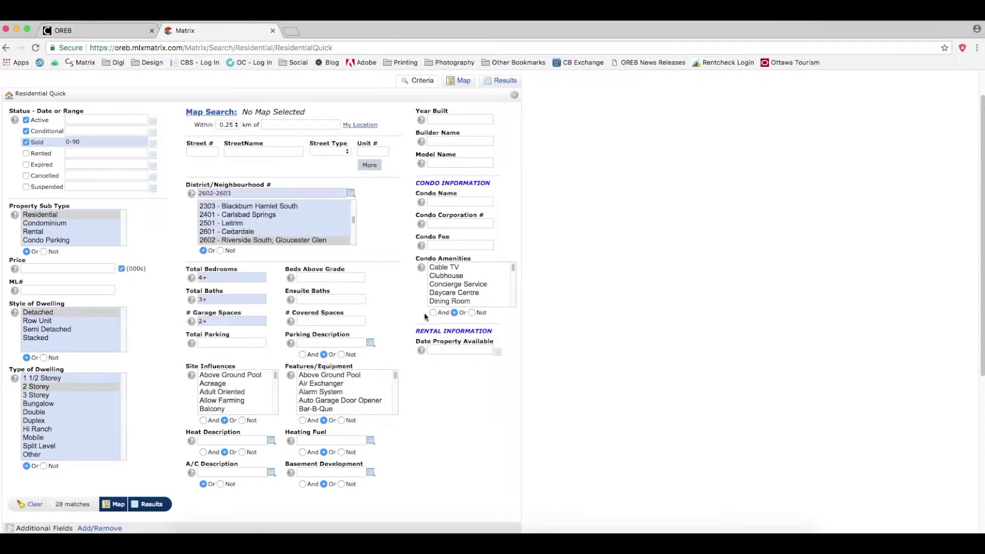
# Set Year Built to 2000+ and view the count of 16 matches.
pyautogui.click(462, 120)
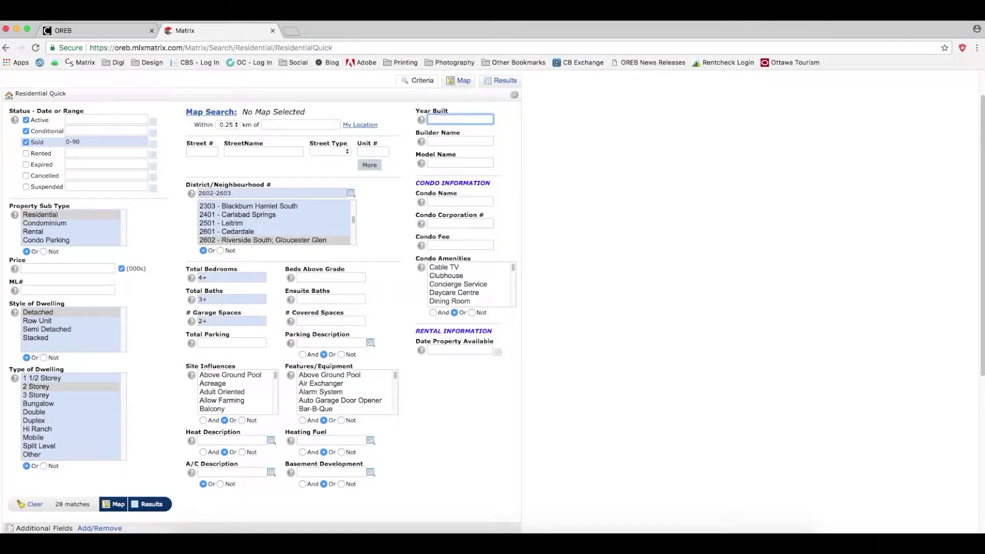
pyautogui.write('2000+')
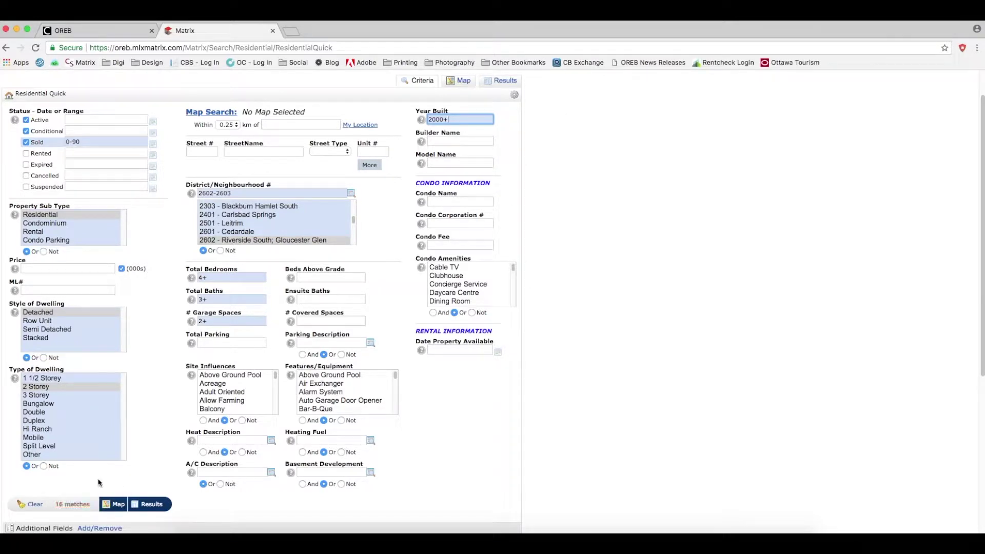
pyautogui.click(72, 504)
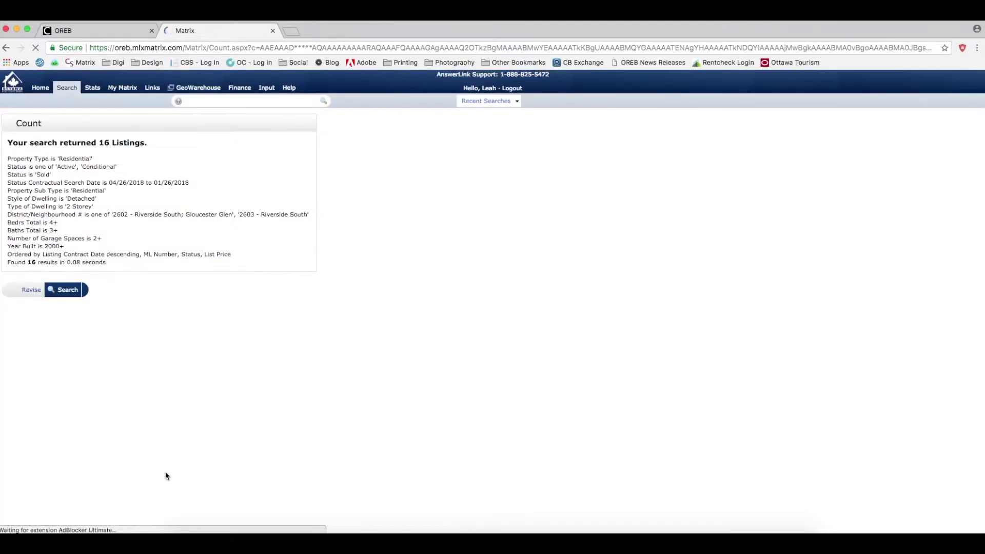
# Show the 16 matches in the results grid and check the second listing.
pyautogui.click(5, 48)
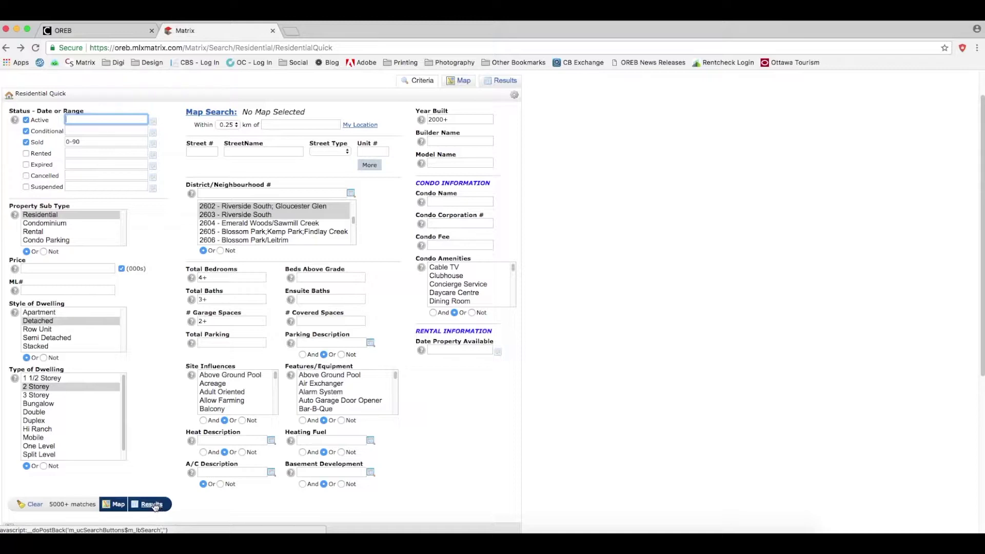
pyautogui.click(155, 506)
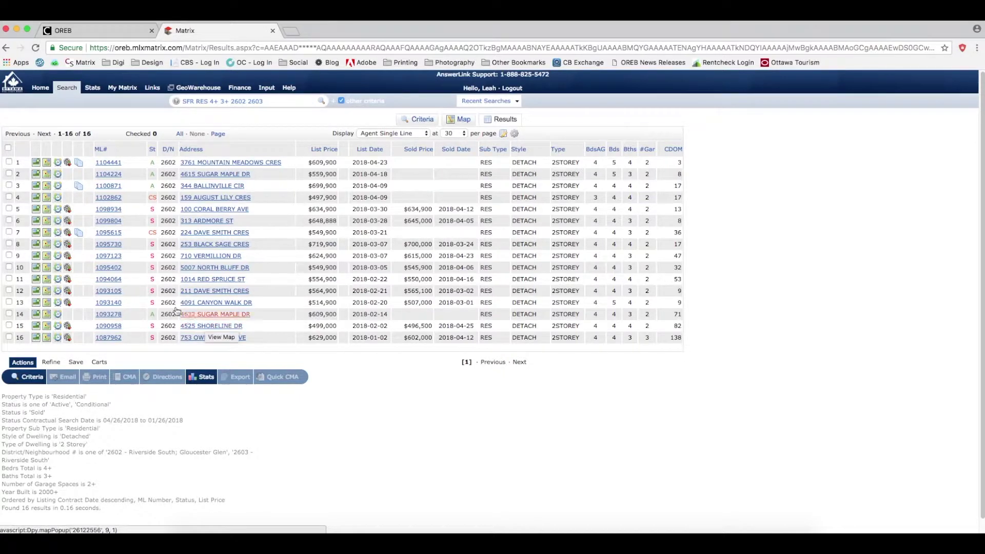
pyautogui.click(9, 174)
pyautogui.click(9, 220)
pyautogui.click(9, 232)
pyautogui.click(9, 244)
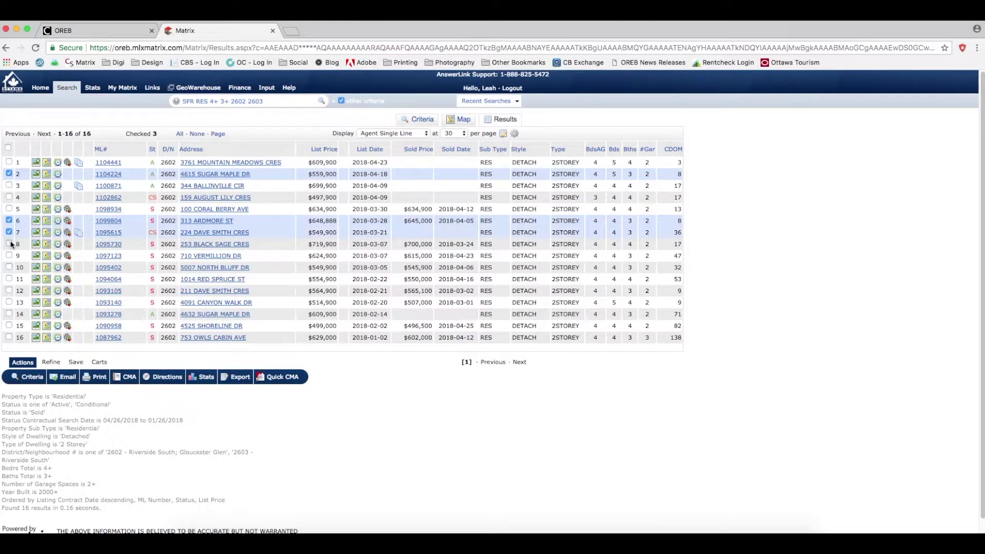
pyautogui.click(9, 256)
pyautogui.click(10, 268)
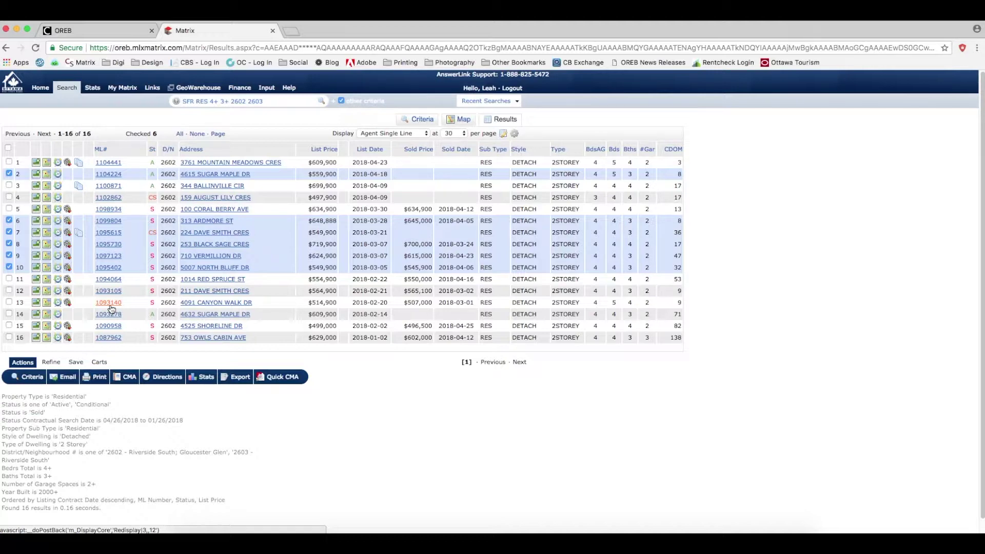
pyautogui.click(7, 148)
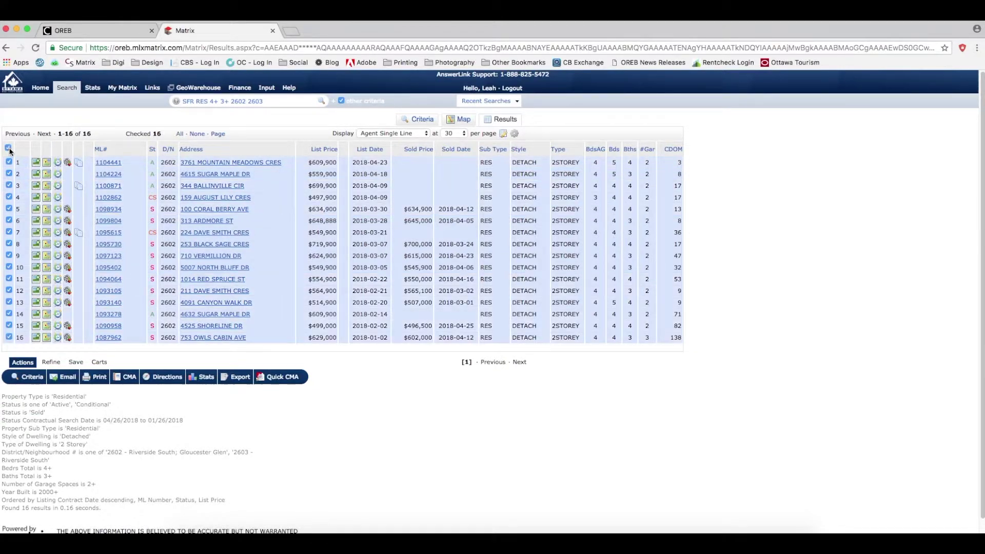
pyautogui.click(8, 148)
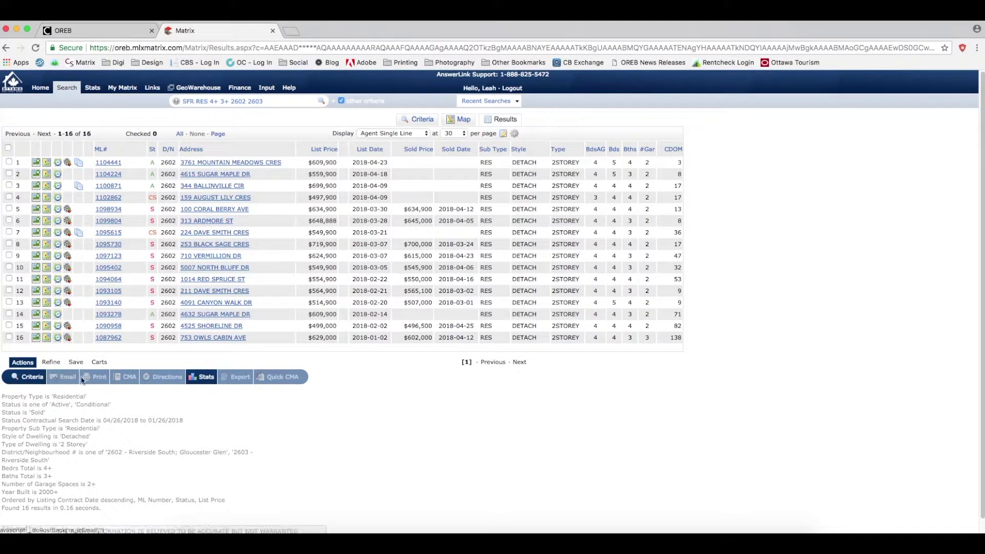
pyautogui.click(9, 174)
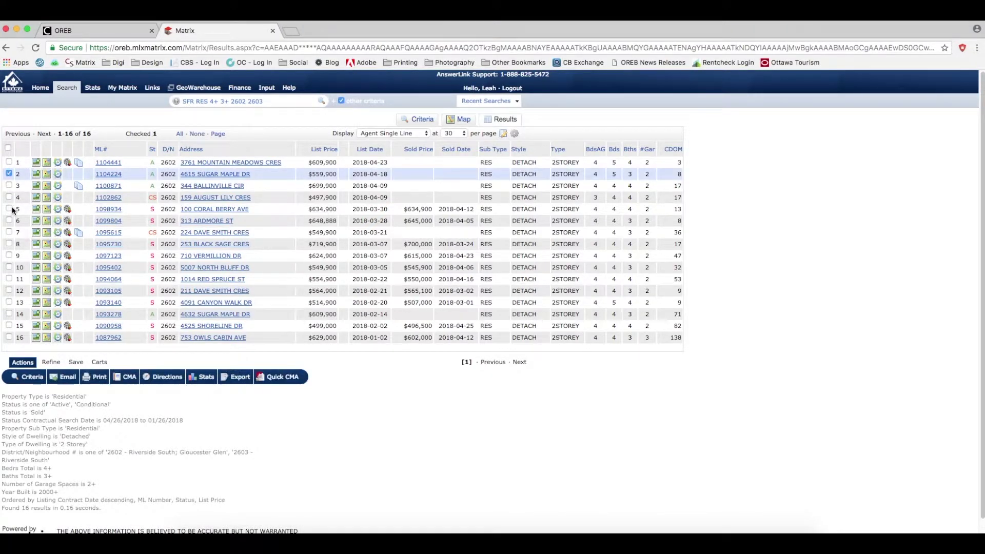
pyautogui.click(9, 208)
pyautogui.click(9, 244)
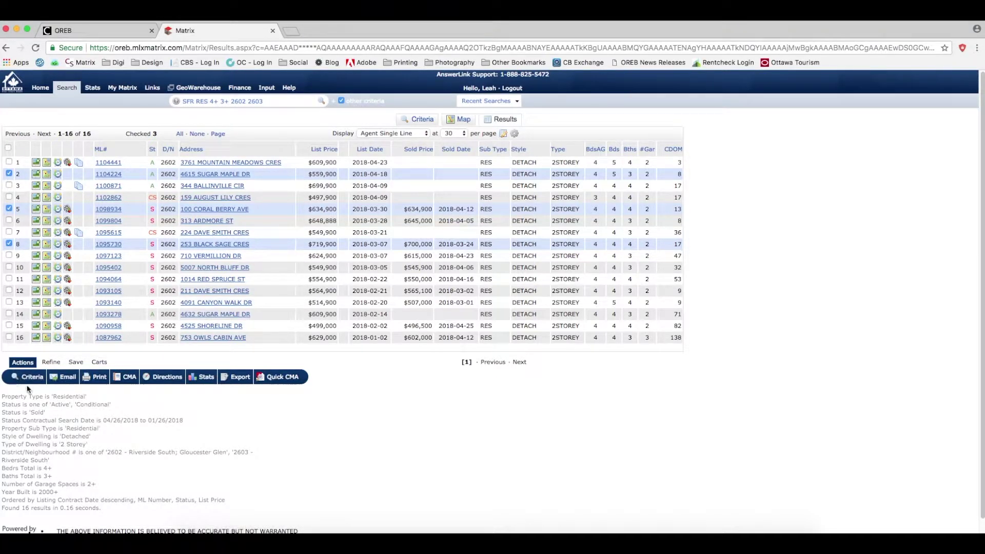
# Switch from the Save options to the Refine options below the results grid.
pyautogui.click(81, 363)
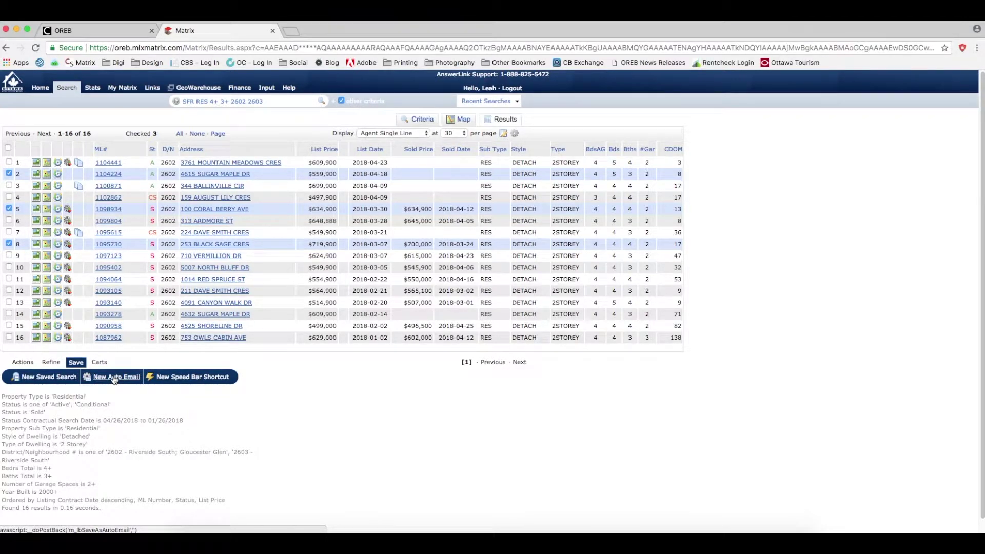
pyautogui.click(54, 363)
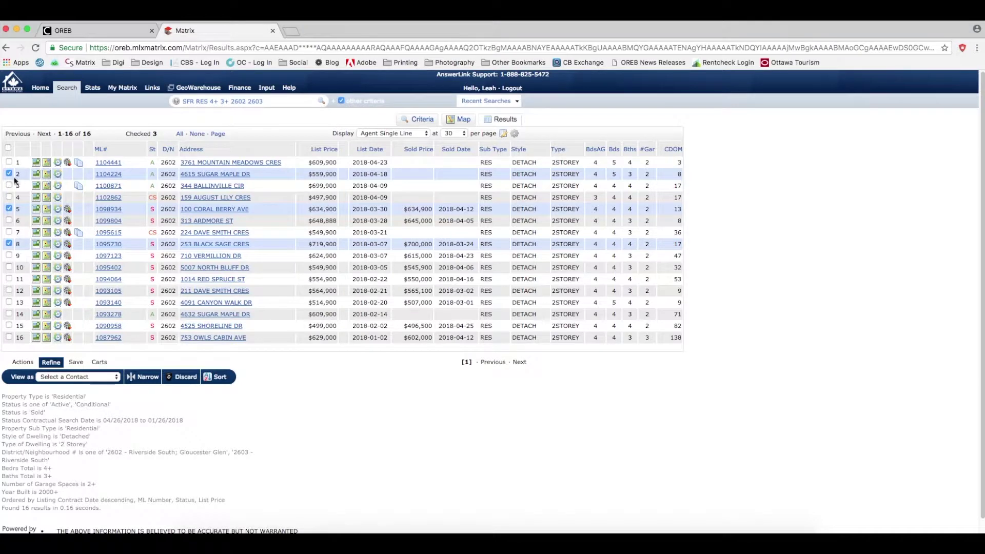
# Discard the three marked listings, check all 13 remaining, and show the save options.
pyautogui.click(187, 378)
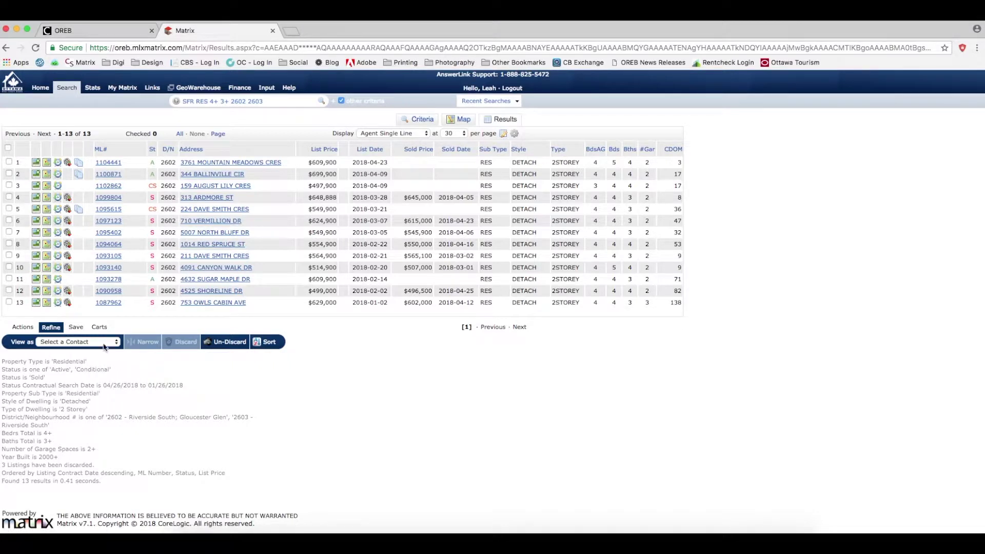
pyautogui.click(8, 148)
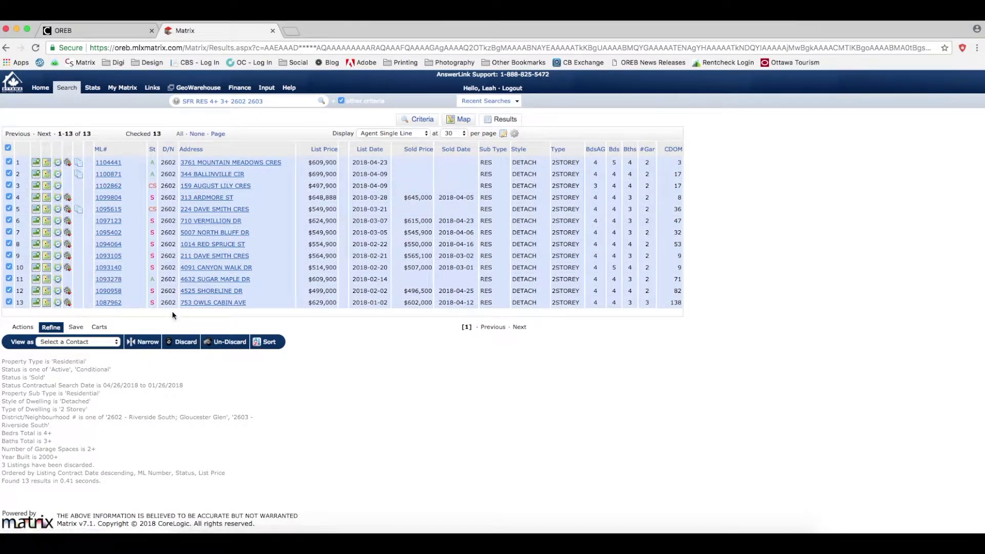
pyautogui.click(78, 329)
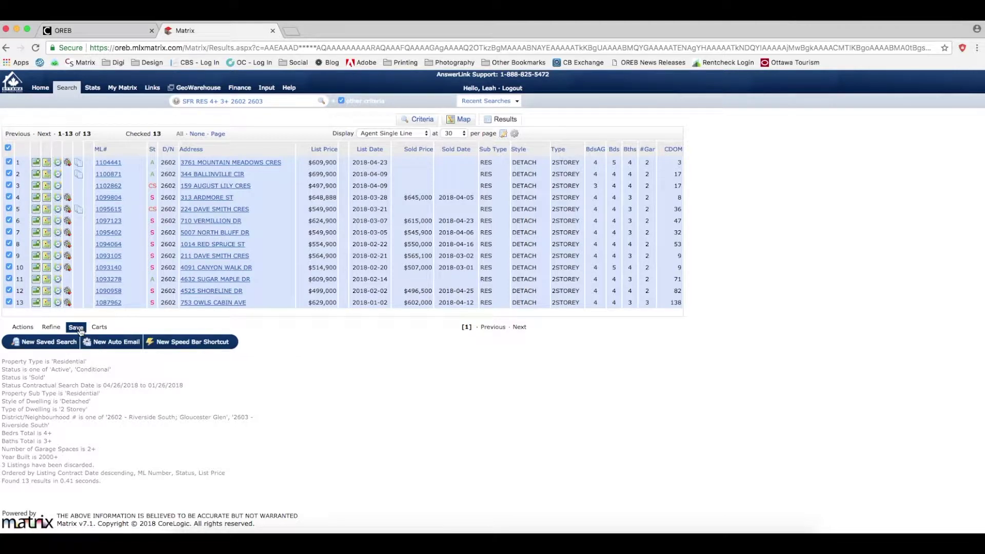
# Start a New Auto Email for the 13 listings and choose the recipient from the full contact list.
pyautogui.click(126, 347)
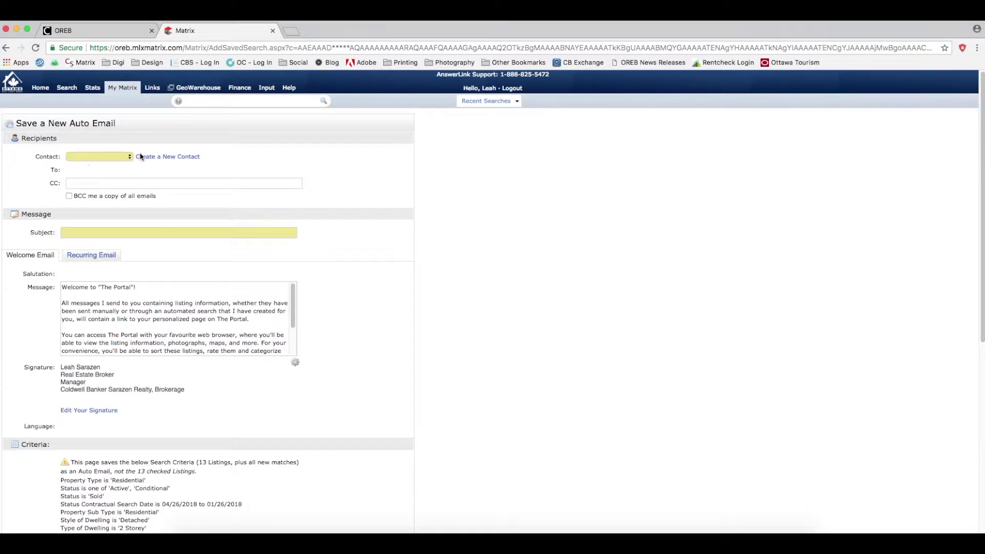
pyautogui.click(172, 158)
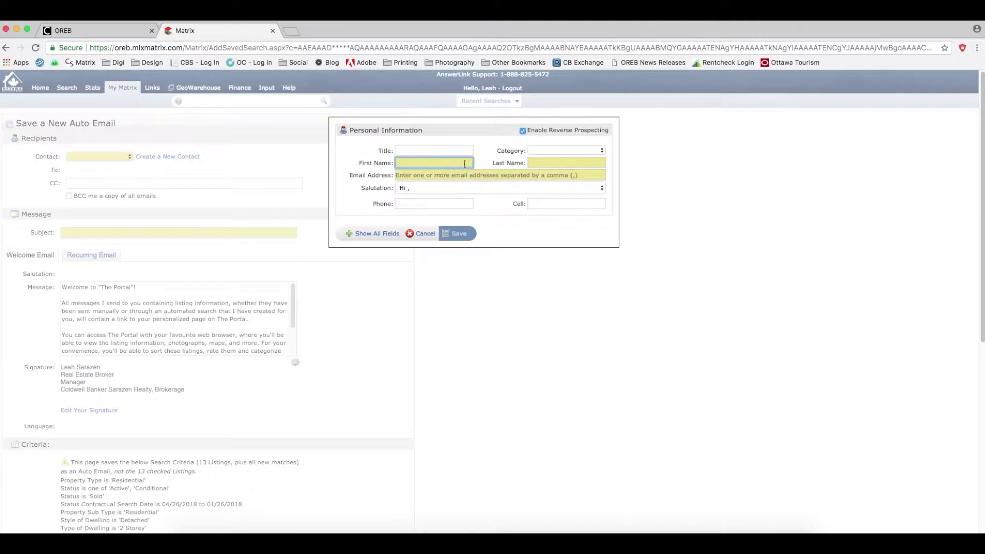
pyautogui.click(423, 234)
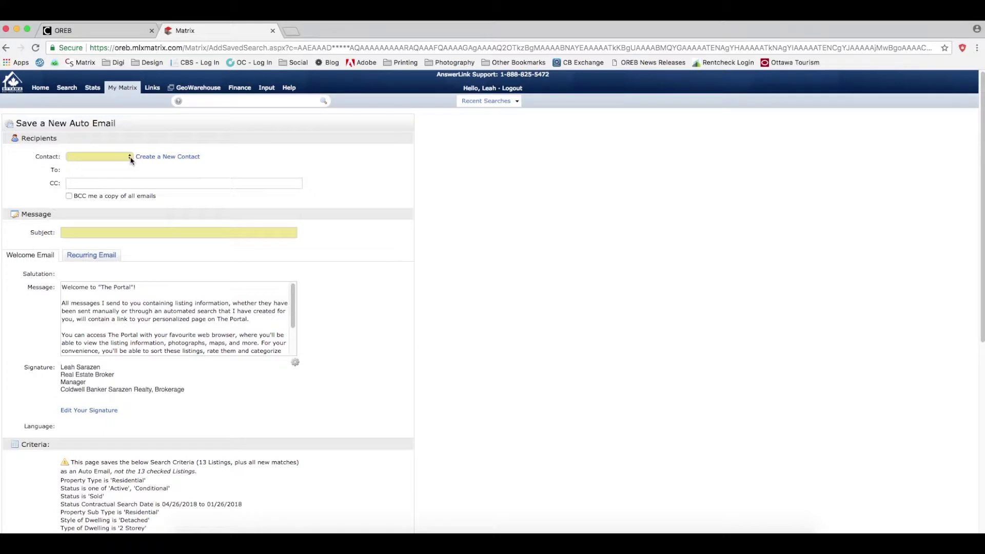
pyautogui.click(130, 158)
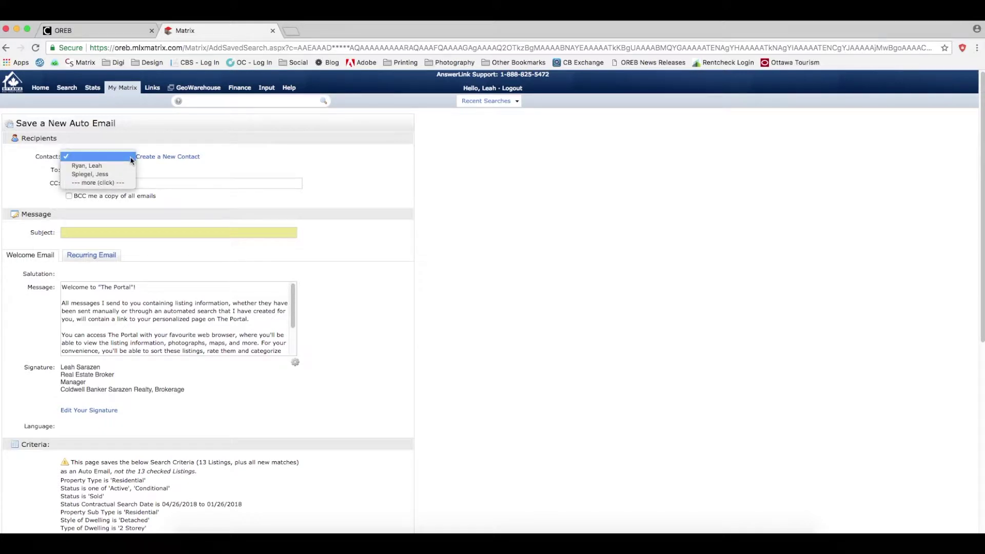
pyautogui.click(110, 184)
pyautogui.click(155, 162)
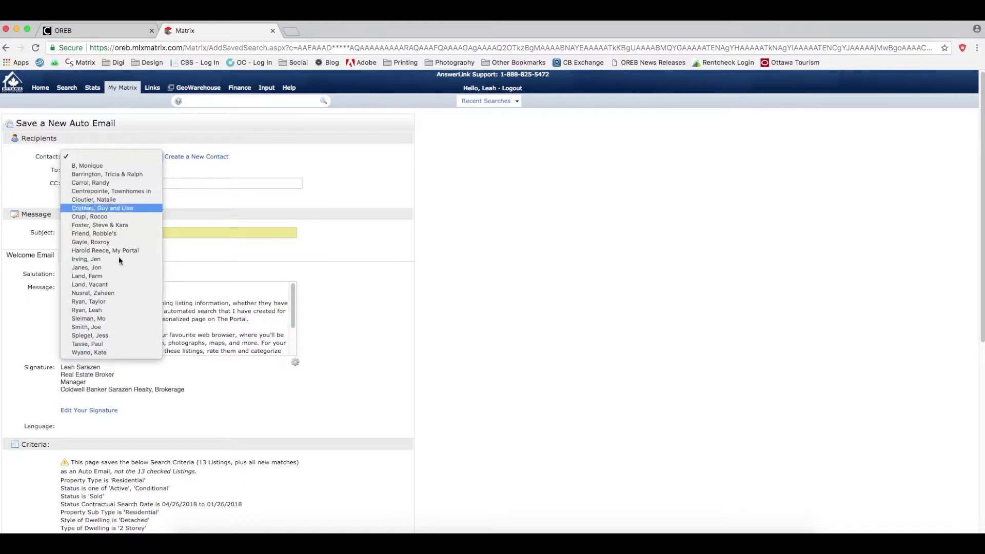
pyautogui.click(109, 344)
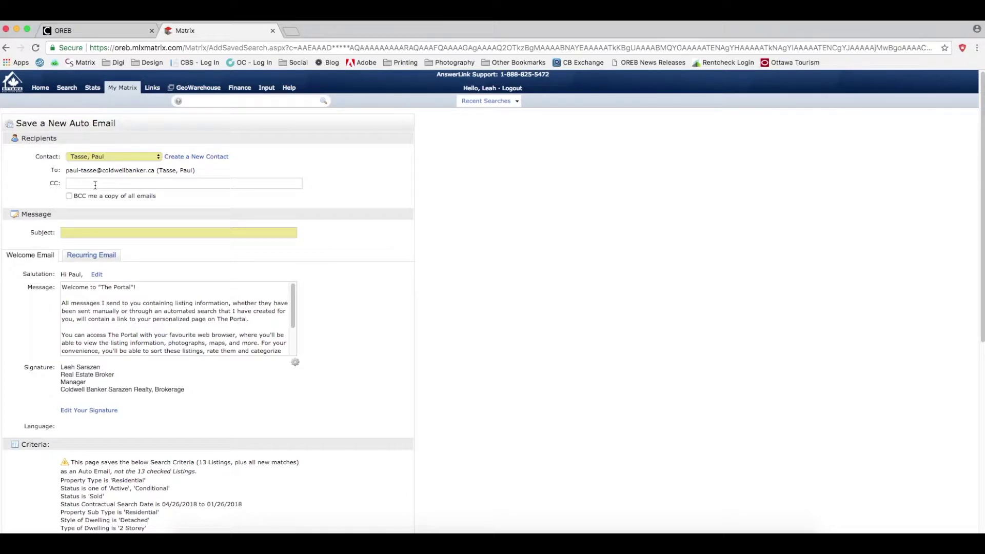
# Dismiss the new contact form and tick 'BCC me a copy of all emails'.
pyautogui.click(212, 157)
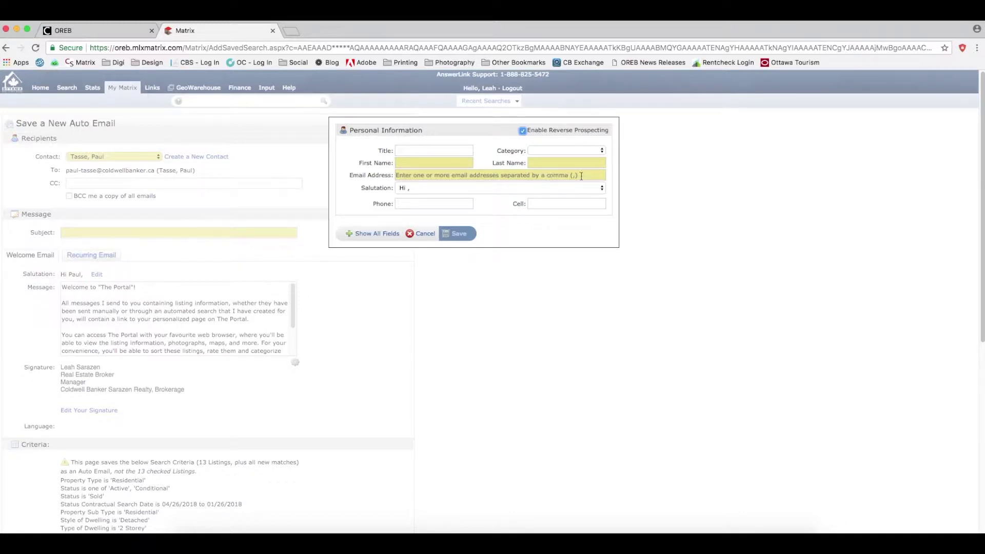
pyautogui.click(420, 235)
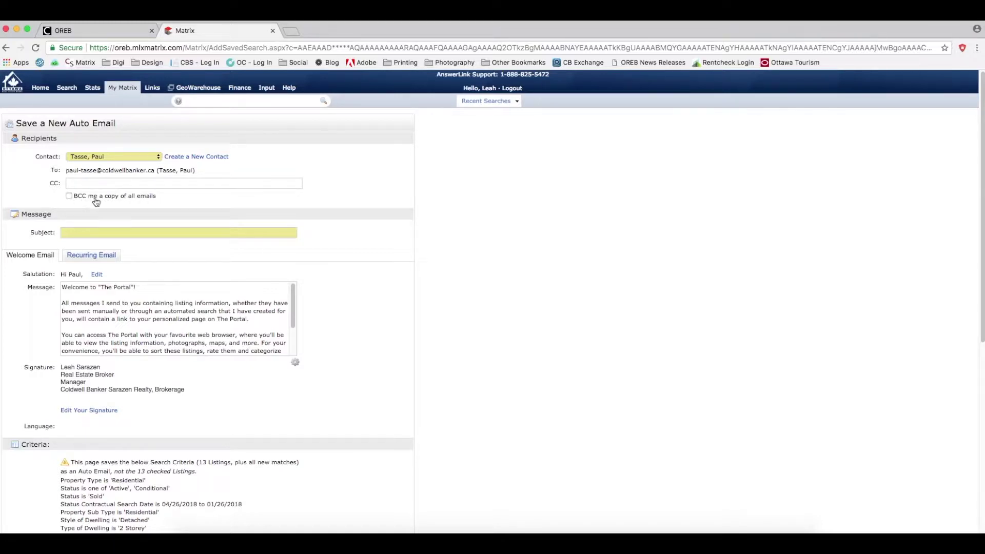
pyautogui.click(69, 196)
# Enter 'Riverside South Properties for your to review' as the auto email's subject line.
pyautogui.click(84, 233)
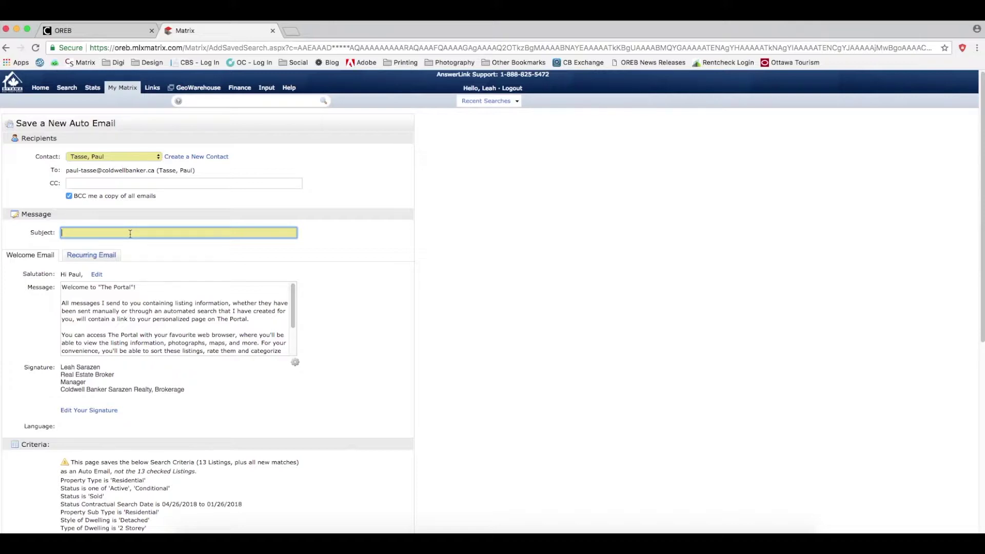
pyautogui.write('R')
pyautogui.write('verou')
pyautogui.press('BackSpace')
pyautogui.press('BackSpace')
pyautogui.press('BackSpace')
pyautogui.write('rside South Properties for your to review')
pyautogui.moveTo(294, 306)
pyautogui.mouseDown()
pyautogui.moveTo(294, 339)
pyautogui.moveTo(294, 291)
pyautogui.mouseUp()
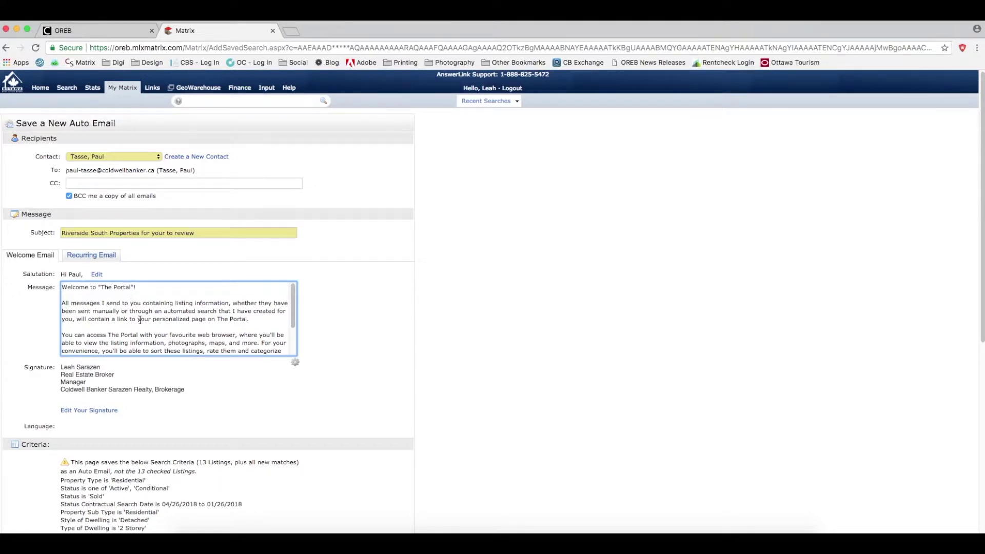
pyautogui.click(96, 256)
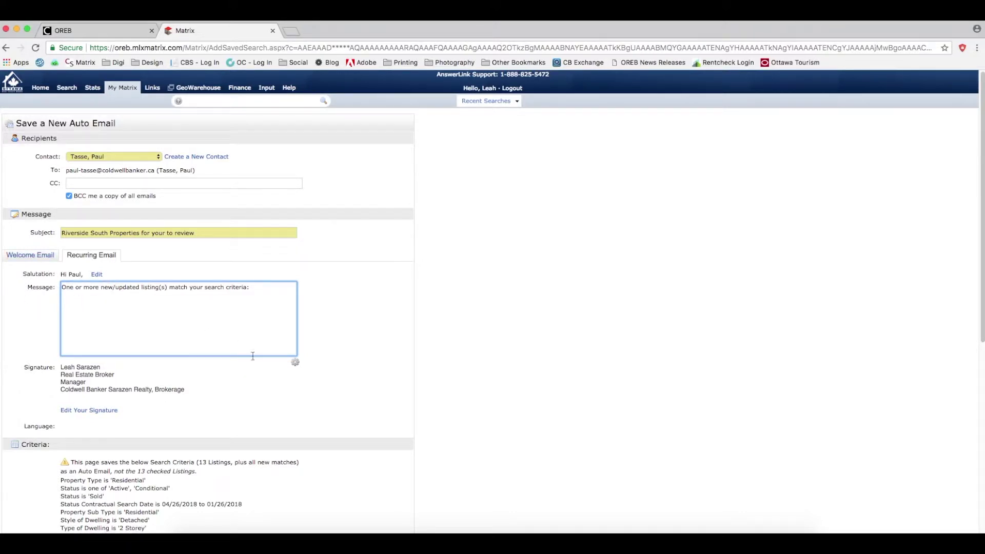
pyautogui.click(26, 258)
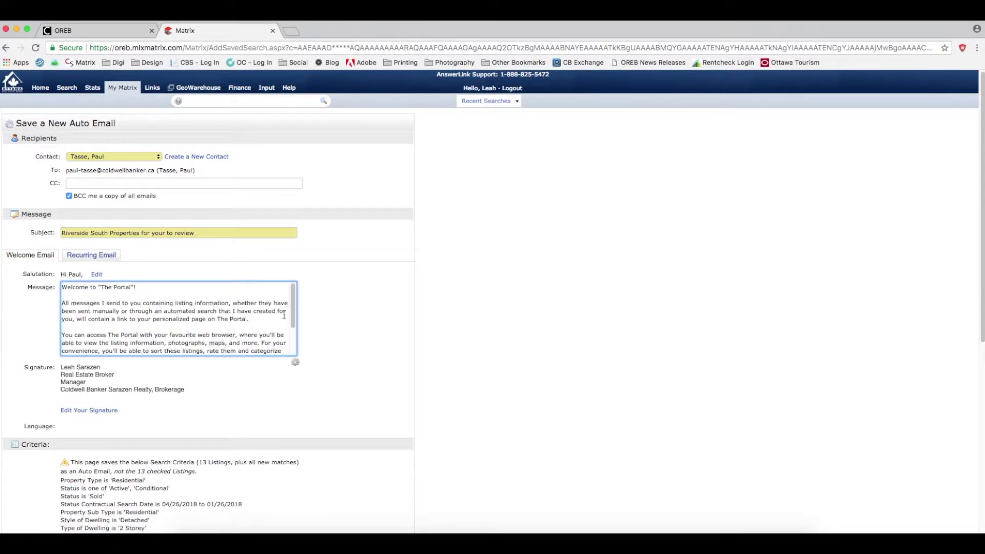
pyautogui.moveTo(294, 308)
pyautogui.mouseDown()
pyautogui.moveTo(294, 337)
pyautogui.moveTo(295, 300)
pyautogui.mouseUp()
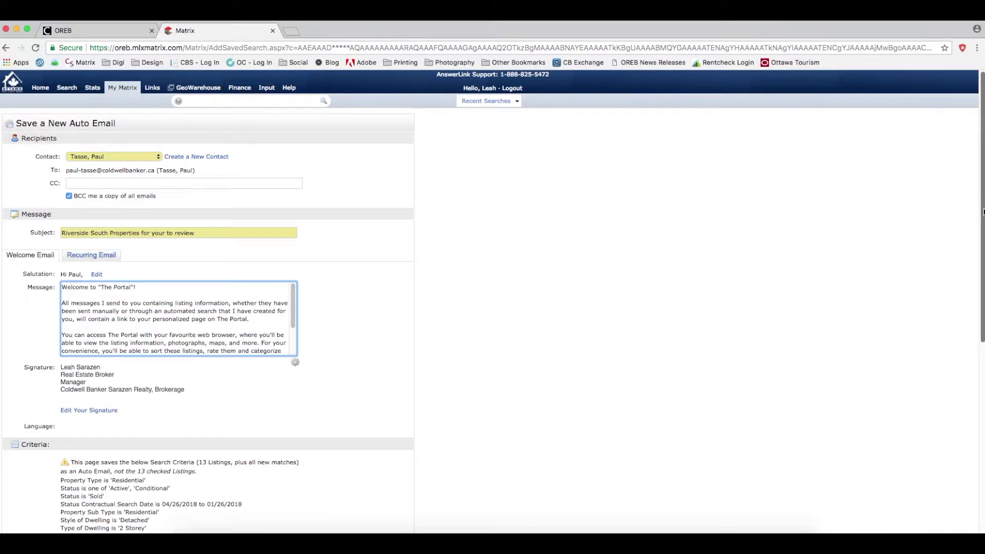
pyautogui.moveTo(983, 211); pyautogui.dragTo(906, 323)
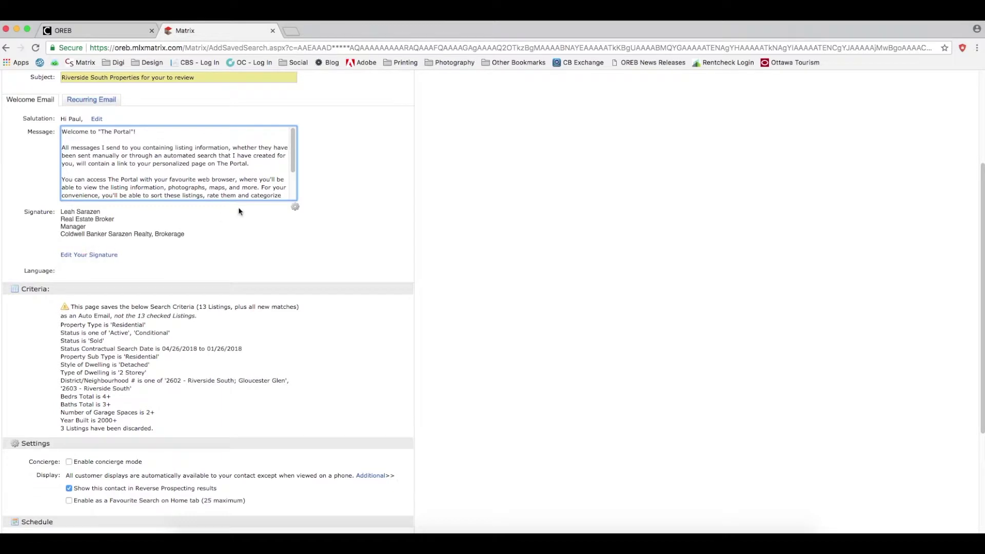
# Add the agent's phone number as a new line below the brokerage name and save the signature.
pyautogui.click(110, 256)
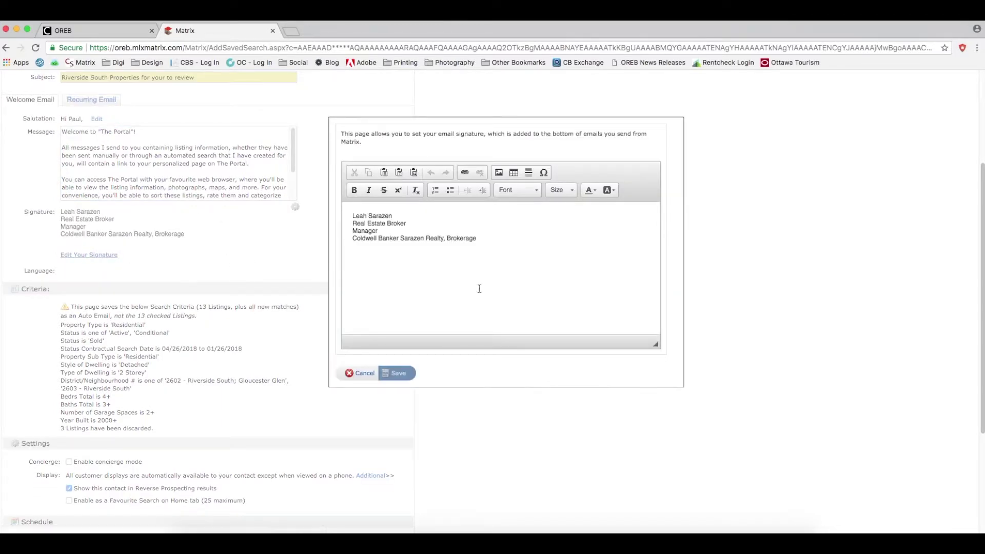
pyautogui.click(497, 237)
pyautogui.press('Return')
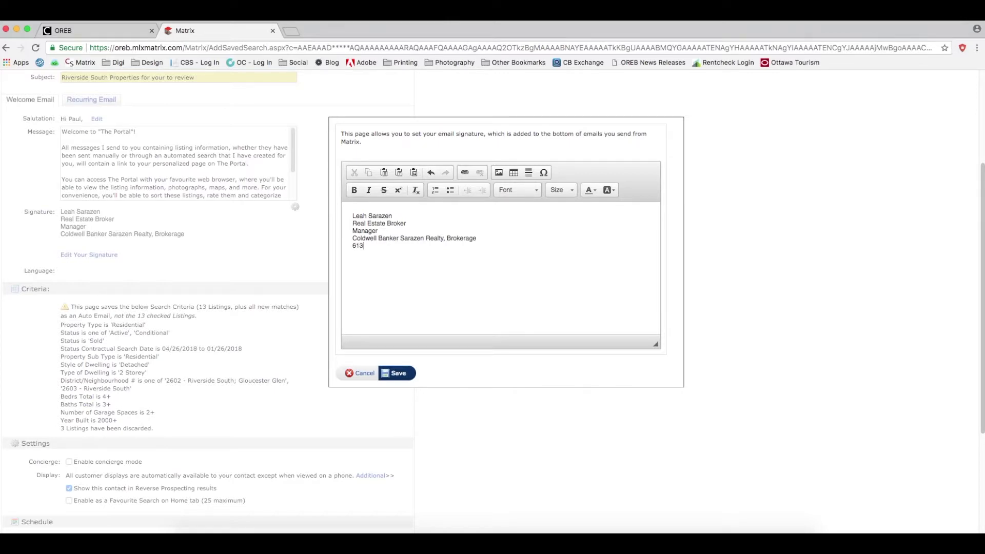
pyautogui.click(399, 374)
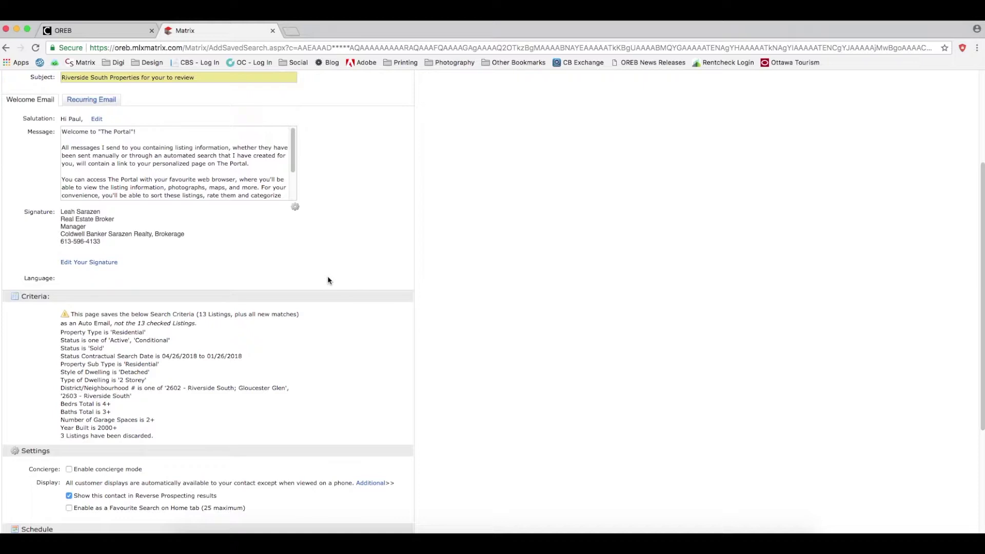
pyautogui.scroll(2, 327, 281)
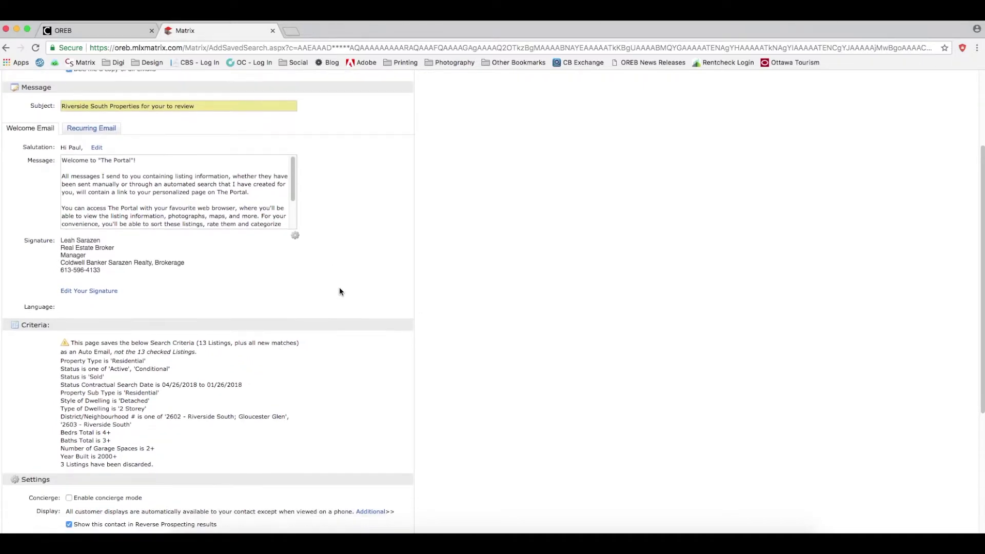
pyautogui.scroll(-5, 338, 290)
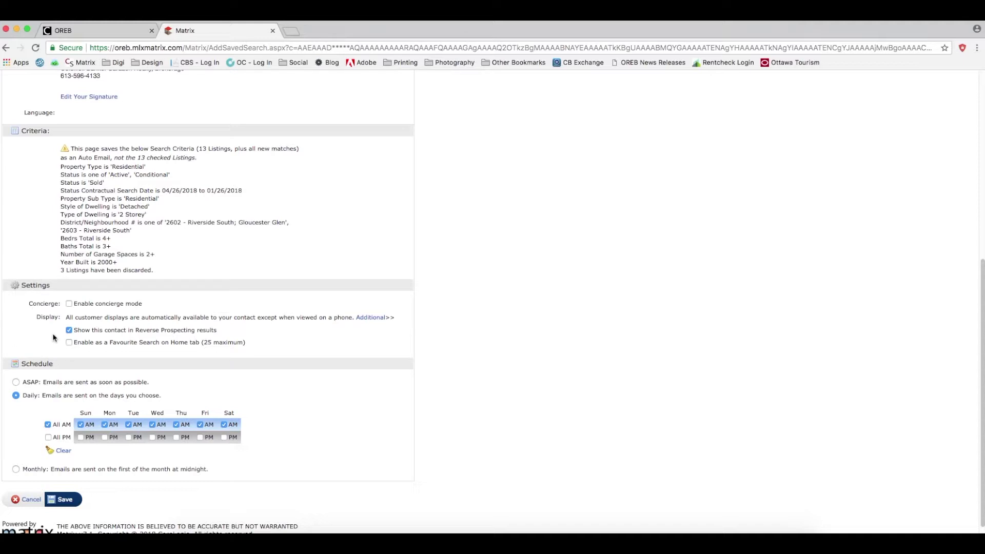
# Toggle concierge mode on and back off, then switch the sending schedule to ASAP.
pyautogui.click(68, 304)
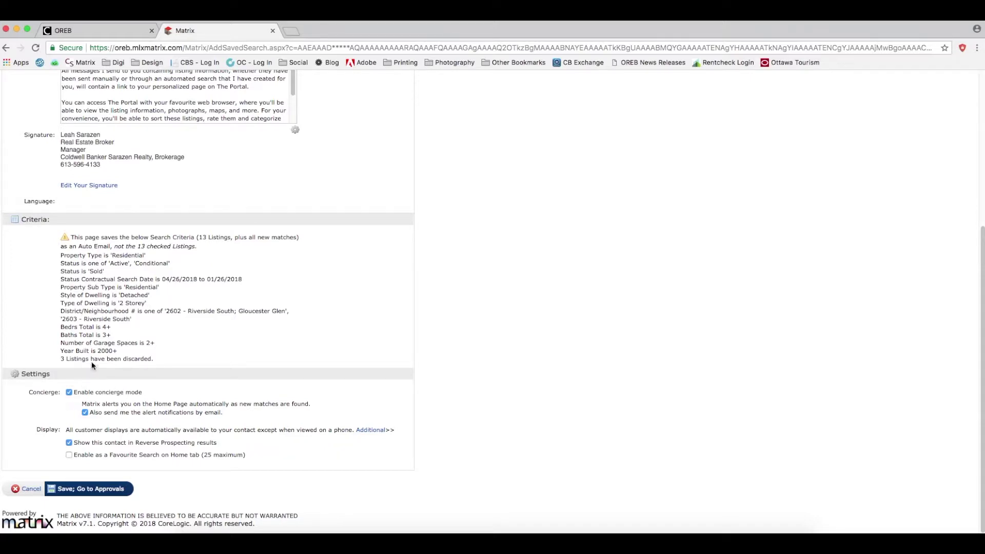
pyautogui.click(69, 392)
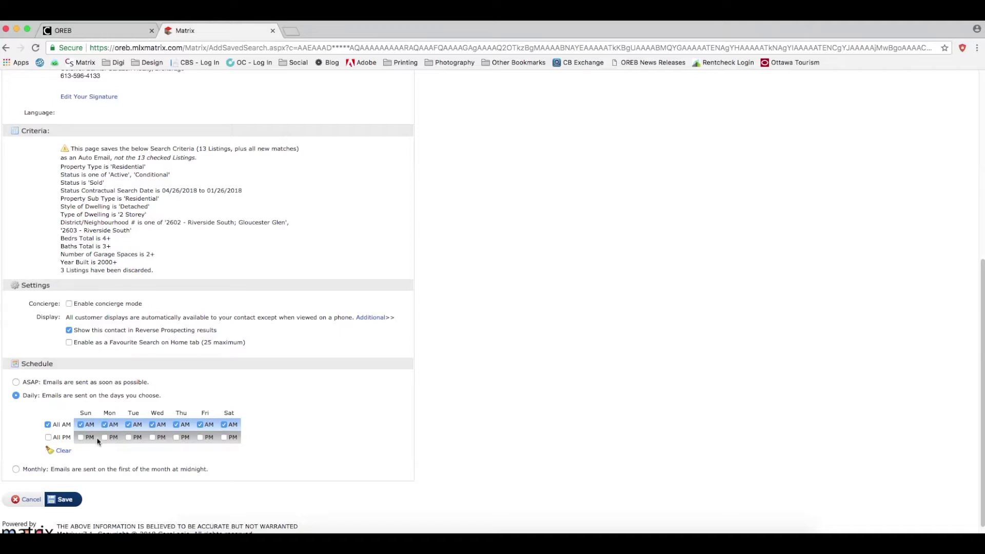
pyautogui.click(16, 383)
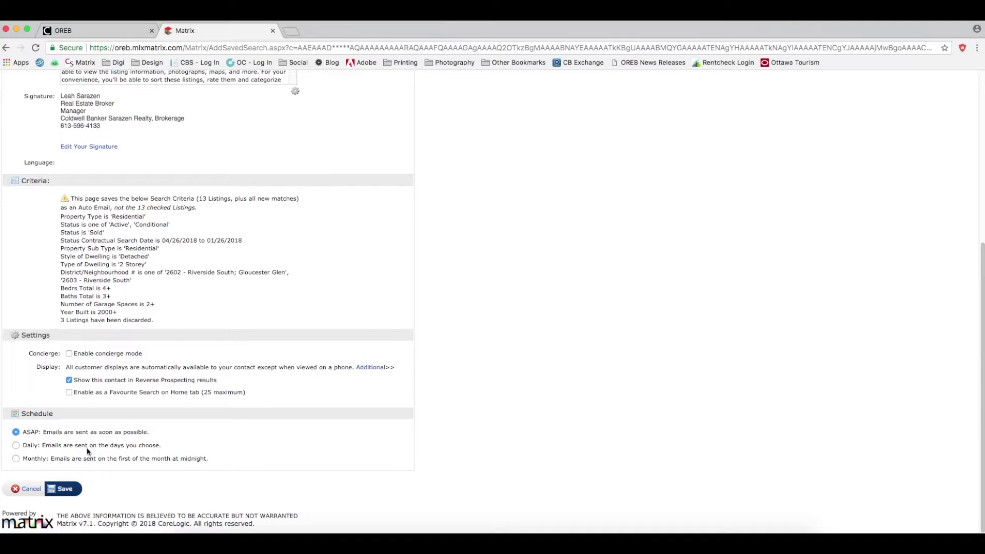
# Switch the schedule back to Daily and save to create the Riverside South auto email.
pyautogui.click(16, 445)
pyautogui.scroll(-1, 118, 432)
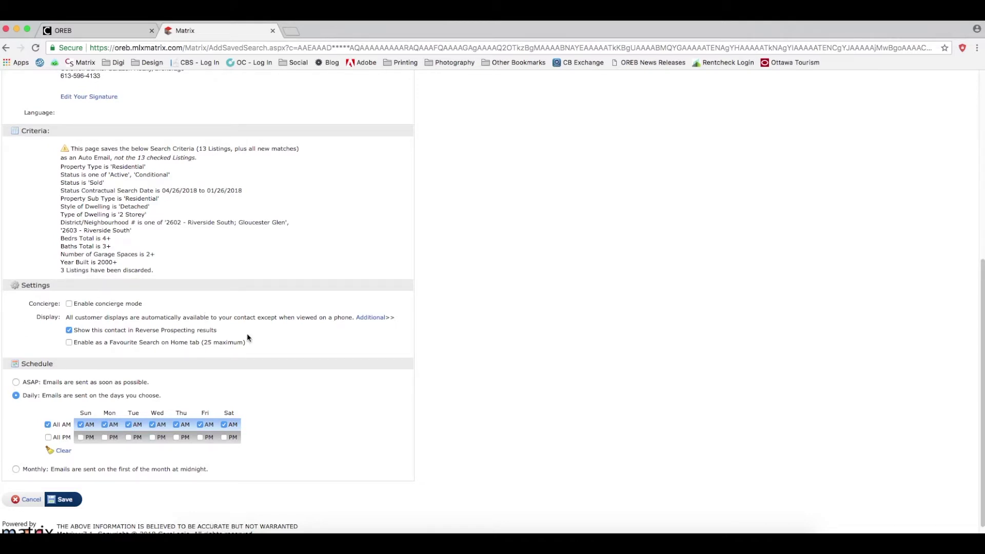
pyautogui.click(65, 500)
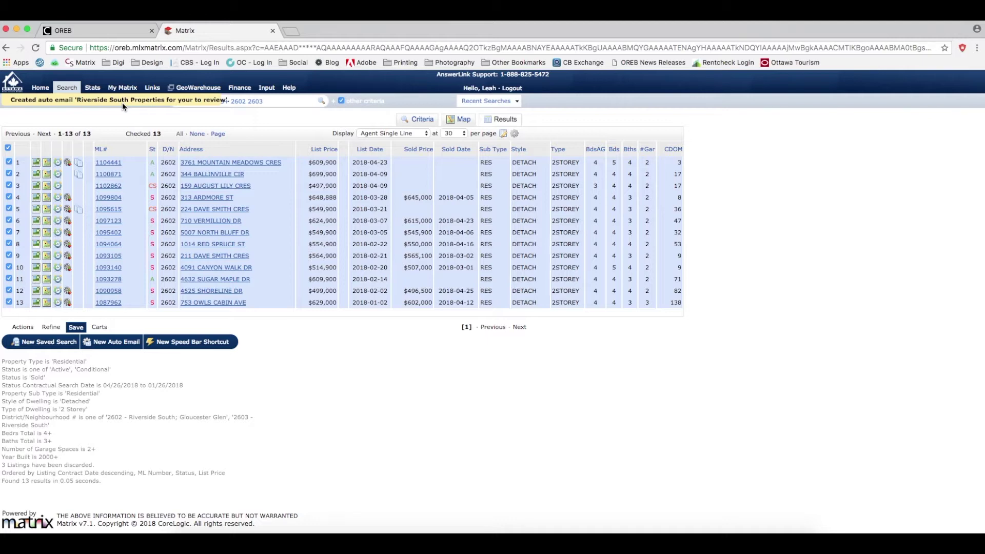
# Open the Auto Emails list from the My Matrix menu.
pyautogui.moveTo(123, 88)
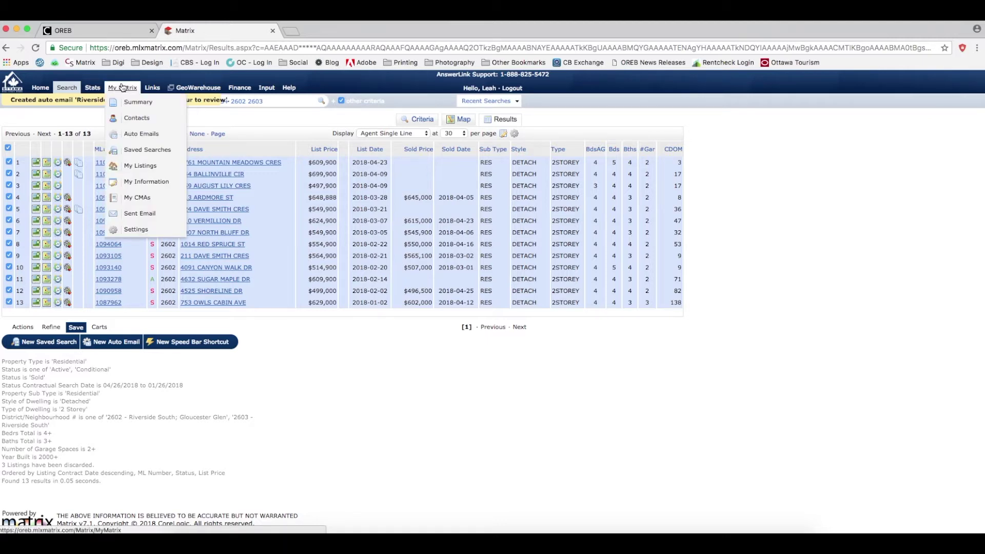
pyautogui.click(143, 136)
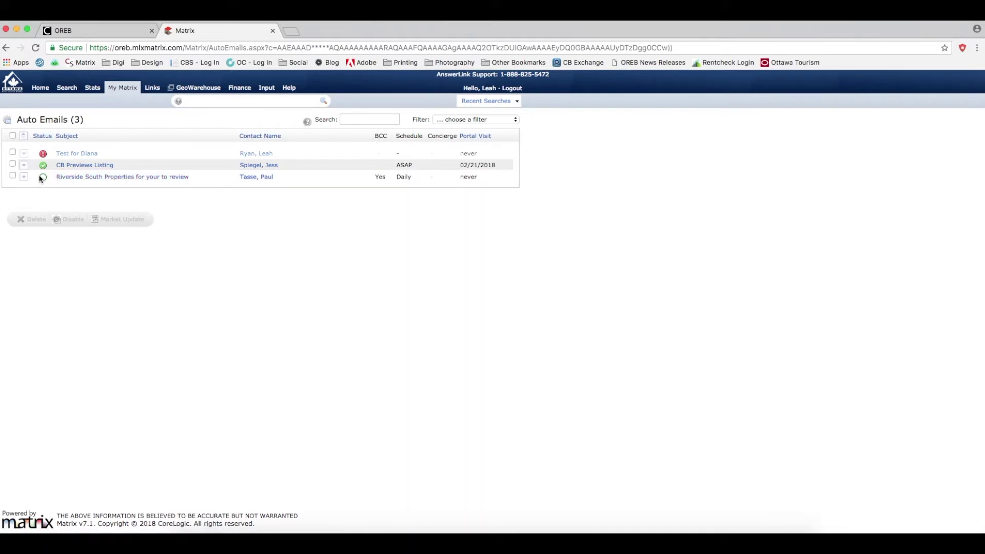
# Expand the Riverside South entry, resend its welcome message, and open it in the client portal.
pyautogui.click(144, 177)
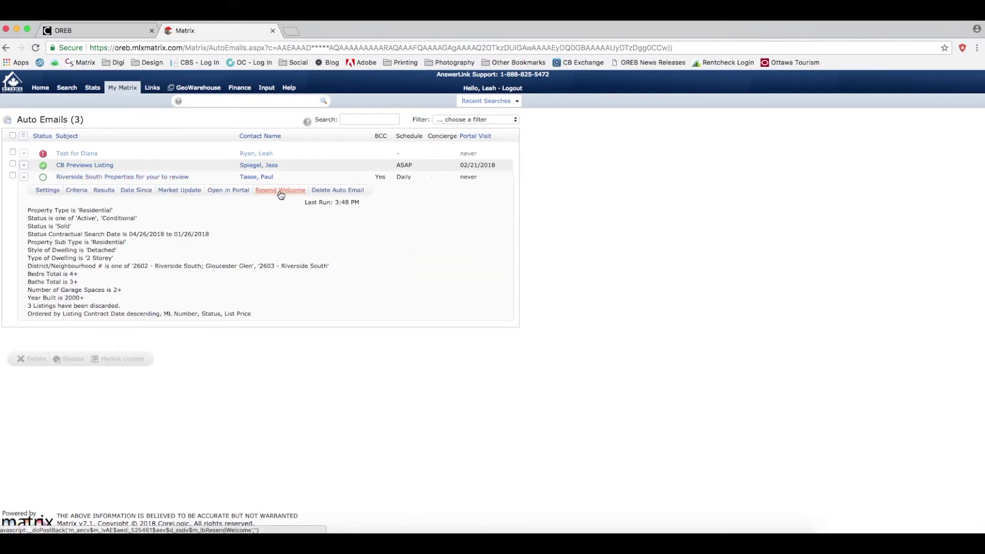
pyautogui.click(275, 192)
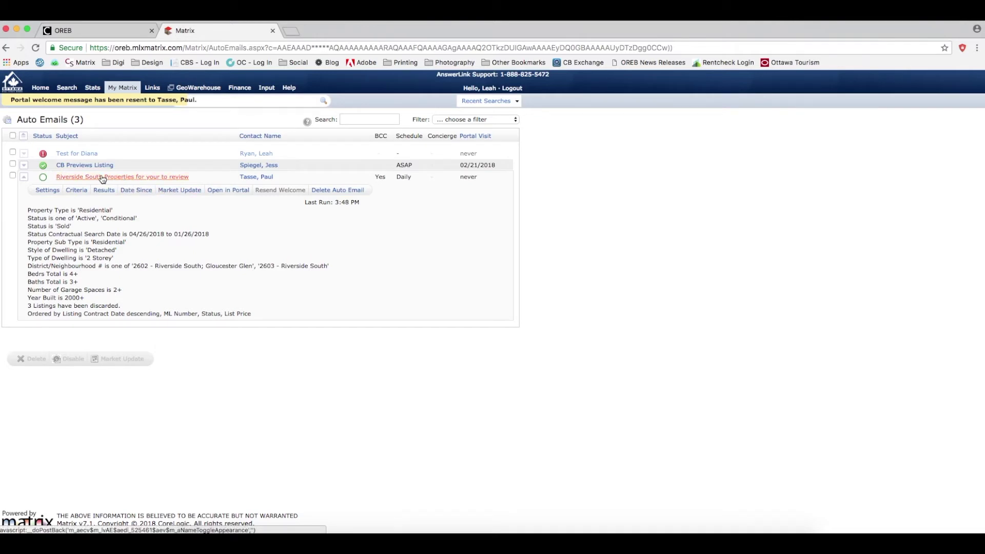
pyautogui.click(228, 191)
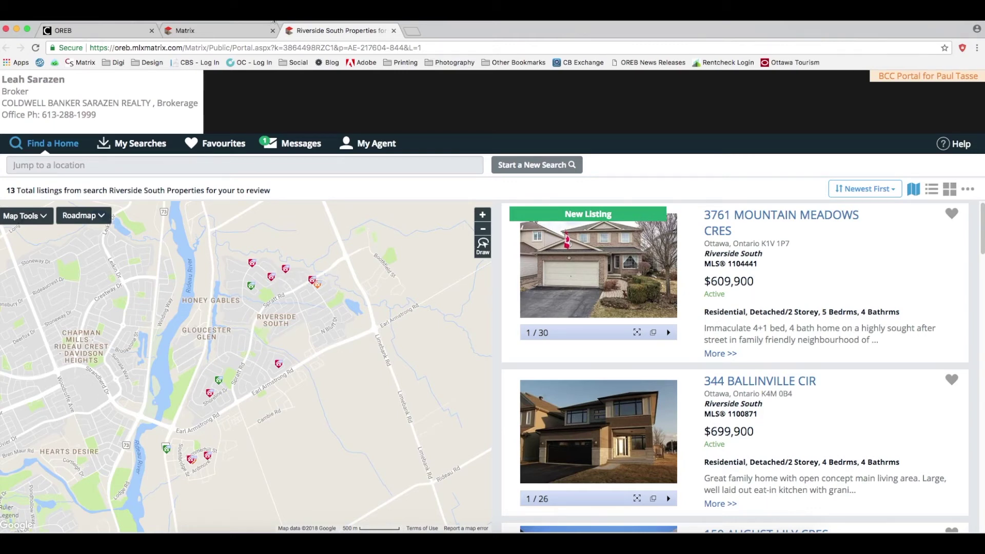
# Switch back to the Matrix browser tab showing the Auto Emails page.
pyautogui.click(220, 31)
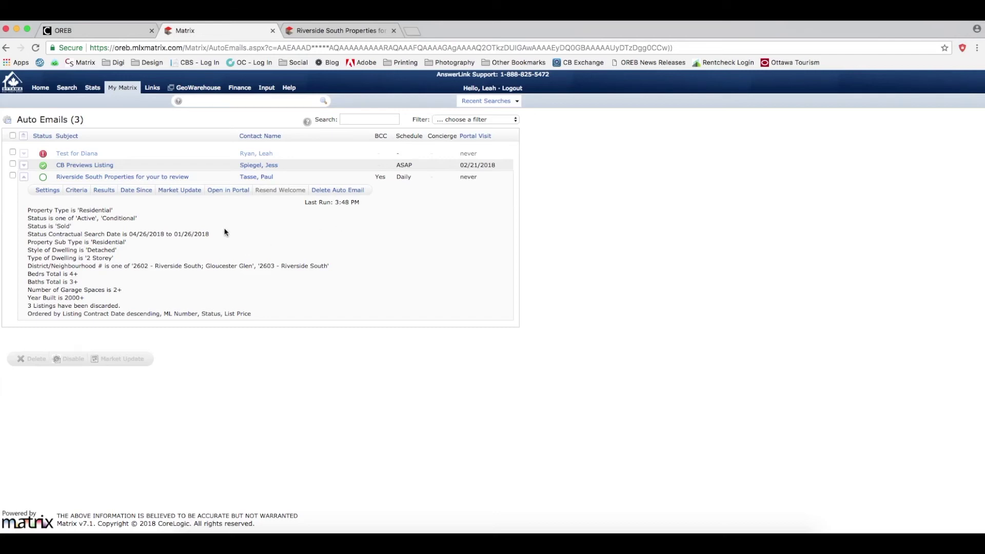
# Set the Riverside South auto email to Disabled on its Settings page and save.
pyautogui.click(47, 191)
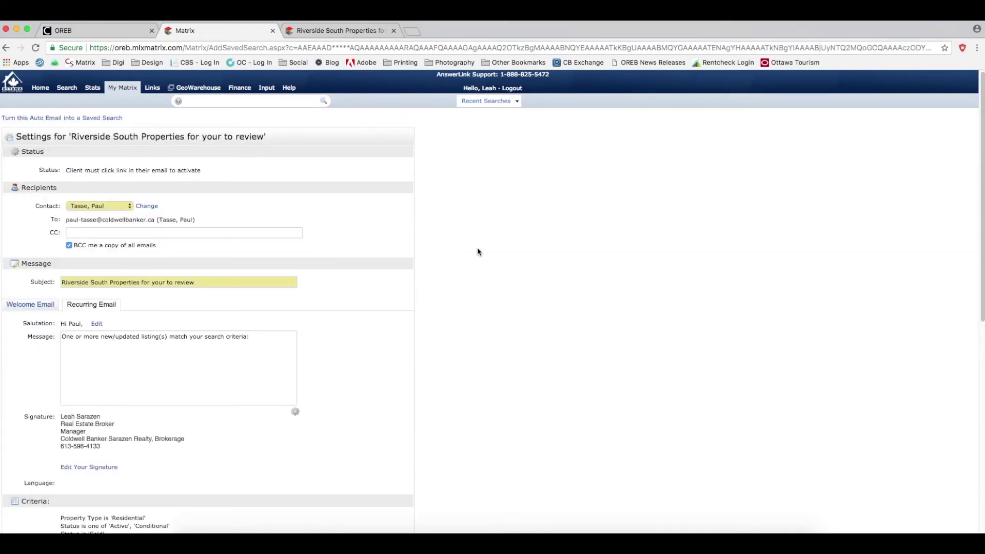
pyautogui.moveTo(983, 231); pyautogui.dragTo(983, 420)
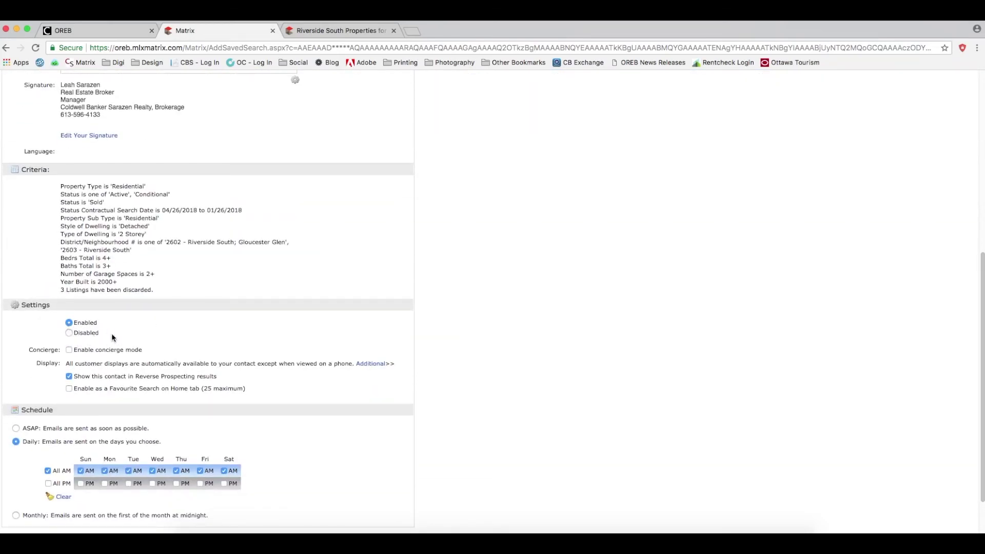
pyautogui.click(67, 333)
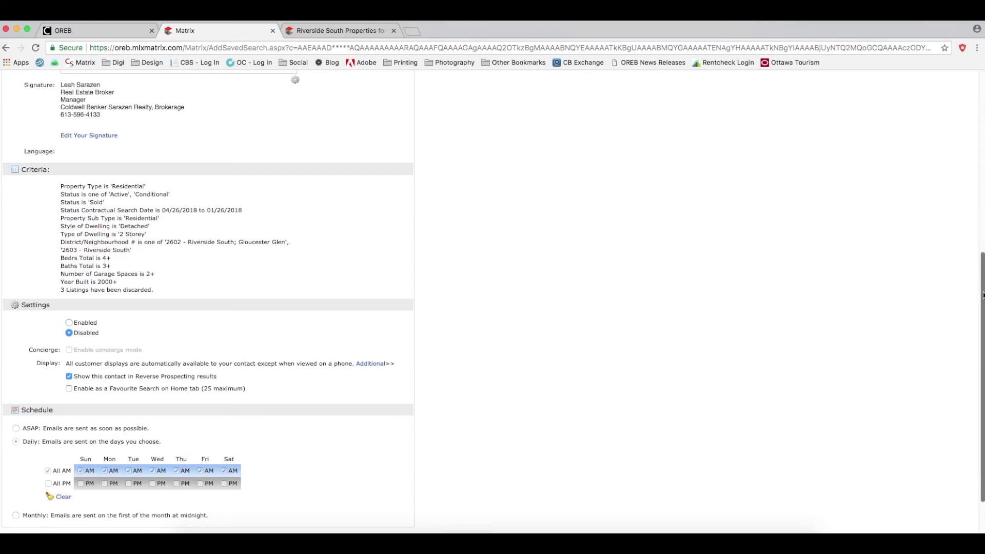
pyautogui.scroll(-2, 983, 297)
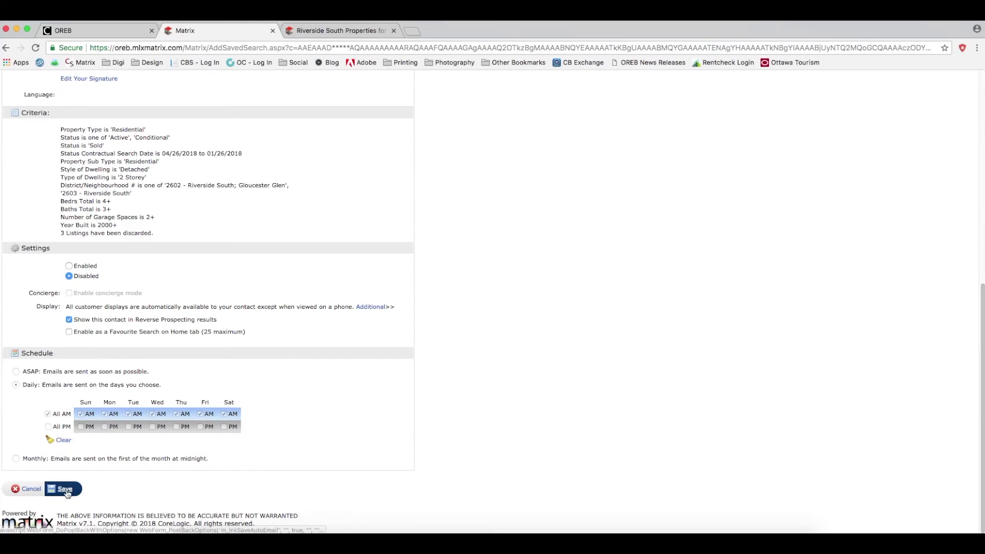
pyautogui.click(66, 490)
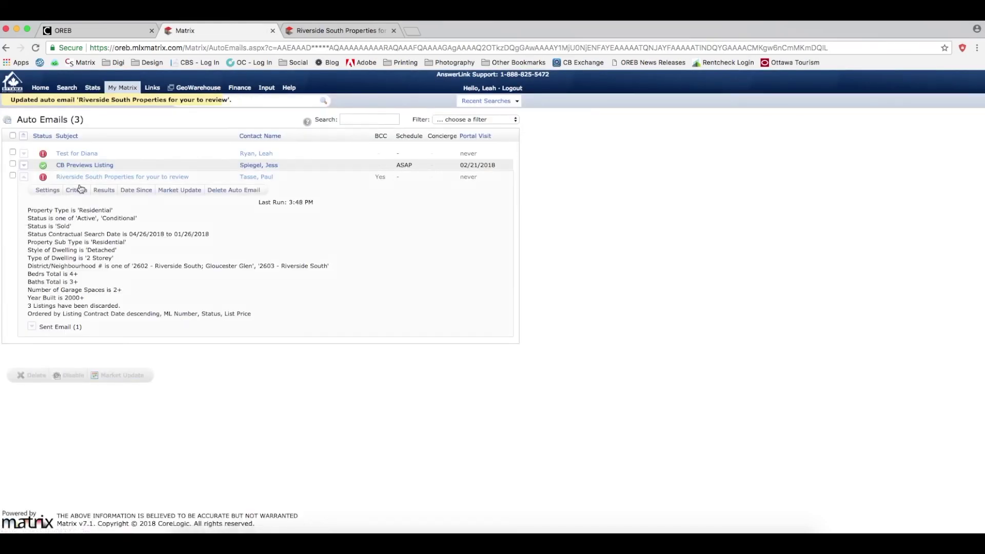